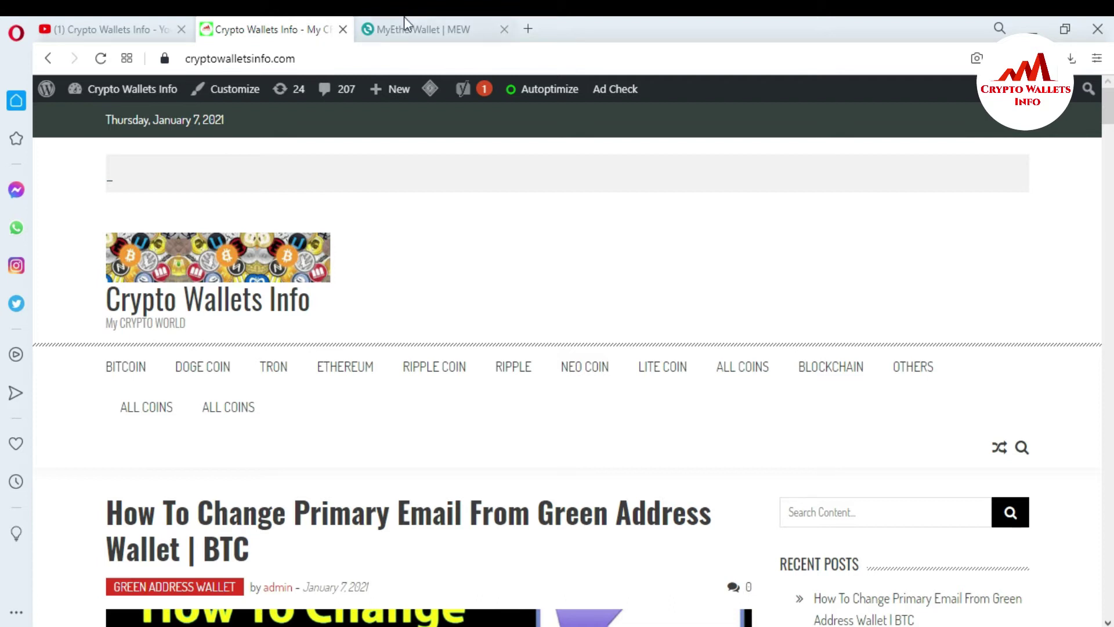
# Go to the MyEtherWallet tab and open the Create A New Wallet card.
pyautogui.click(424, 18)
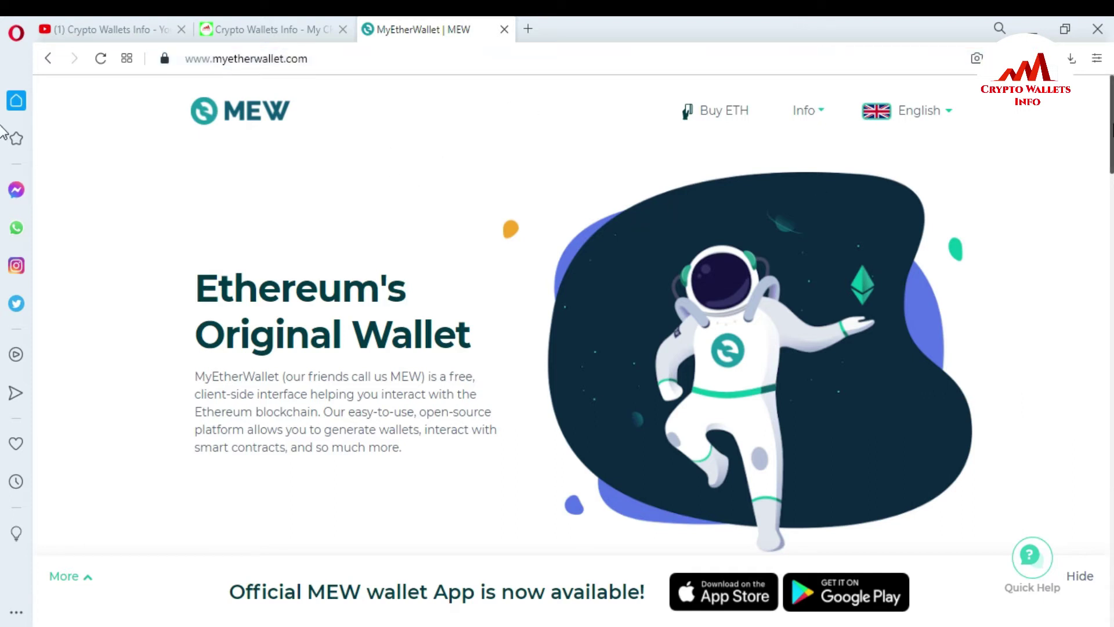
pyautogui.scroll(-8, 4, 174)
pyautogui.scroll(2, 4, 215)
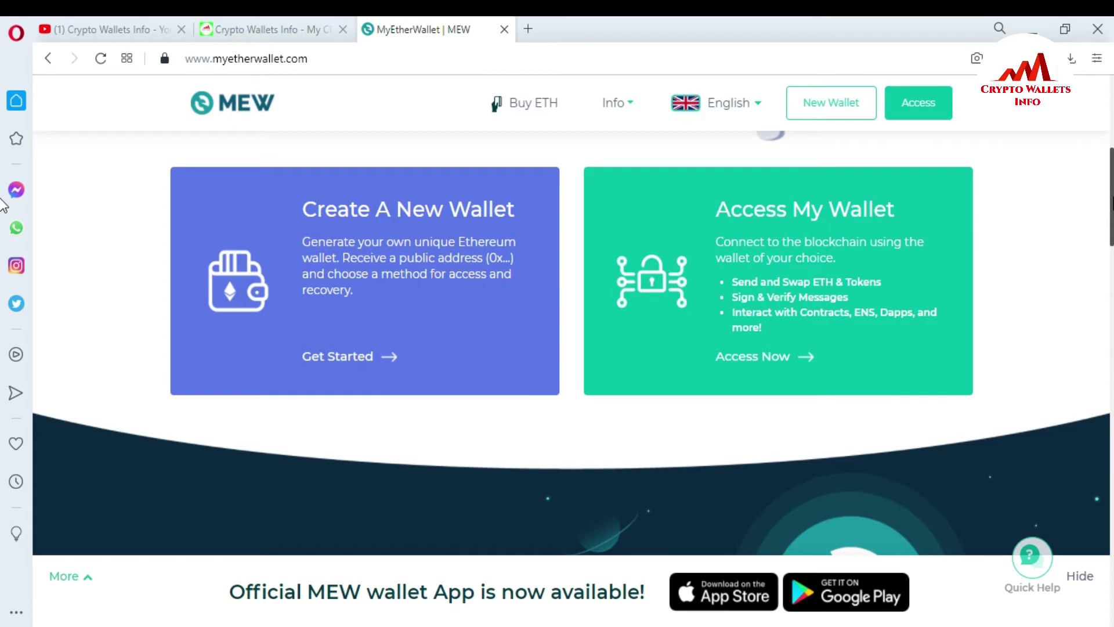
pyautogui.click(393, 266)
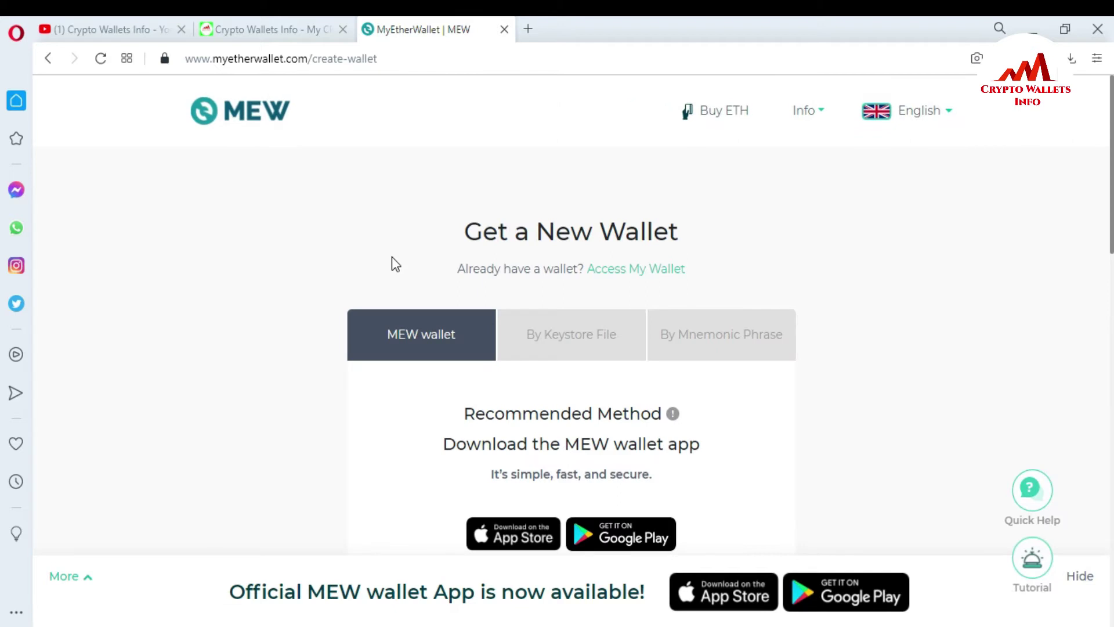
# Choose By Keystore File, then switch to the By Mnemonic Phrase creation option.
pyautogui.scroll(-3, 2, 244)
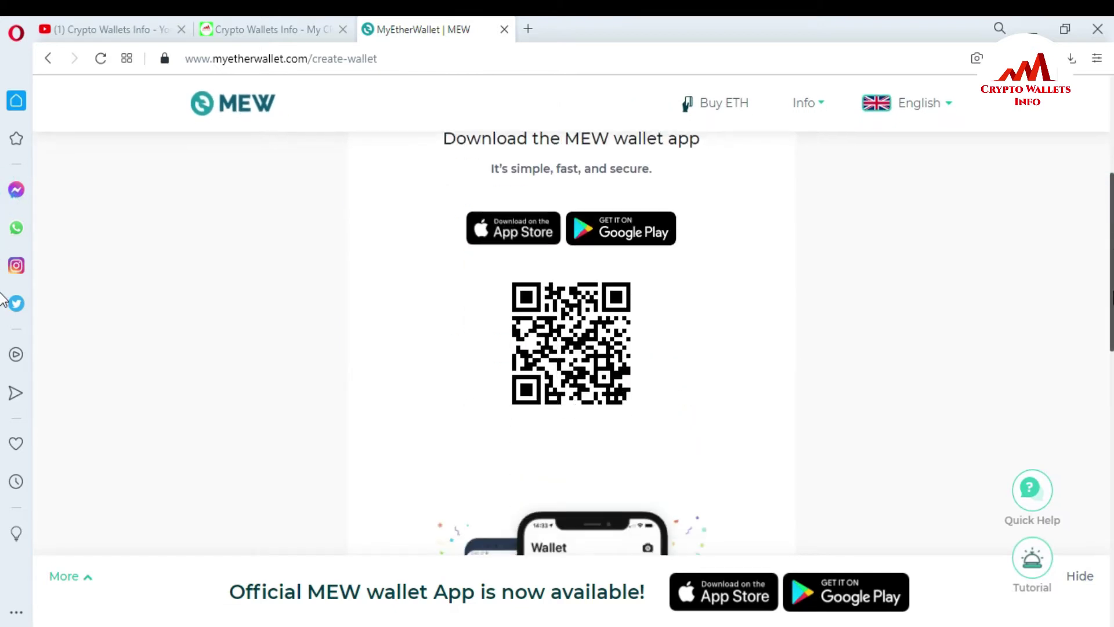
pyautogui.scroll(3, 3, 245)
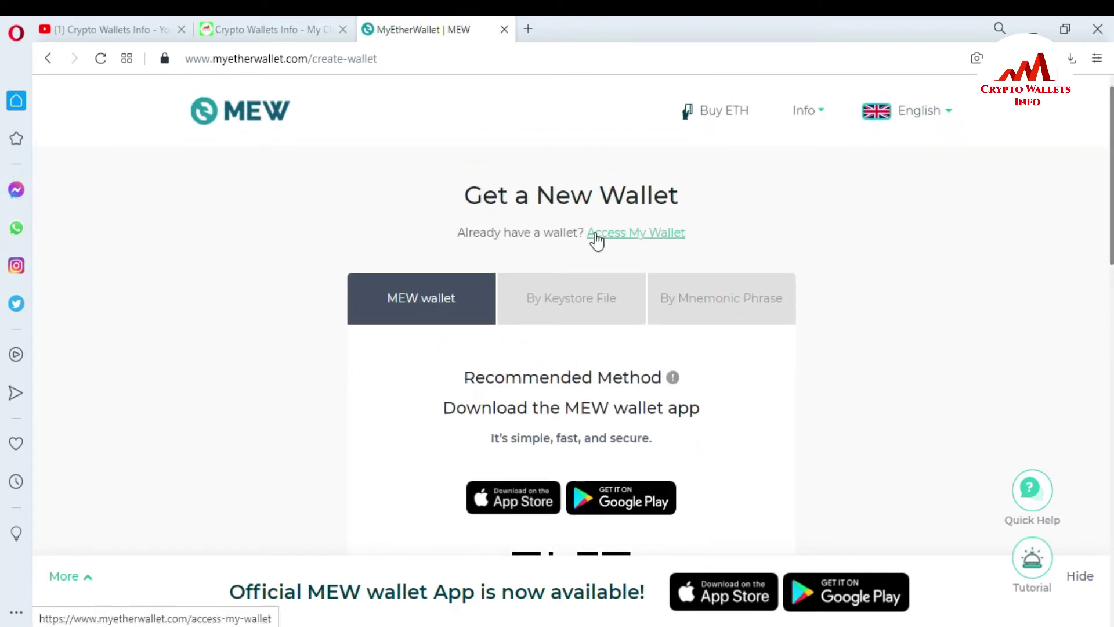
pyautogui.click(569, 309)
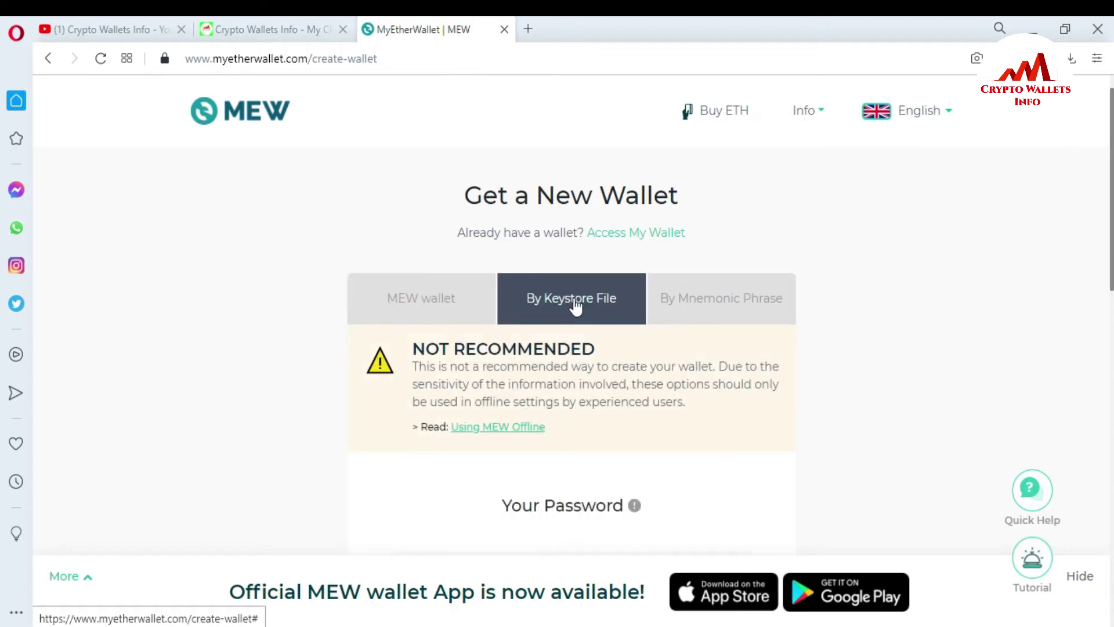
pyautogui.click(726, 321)
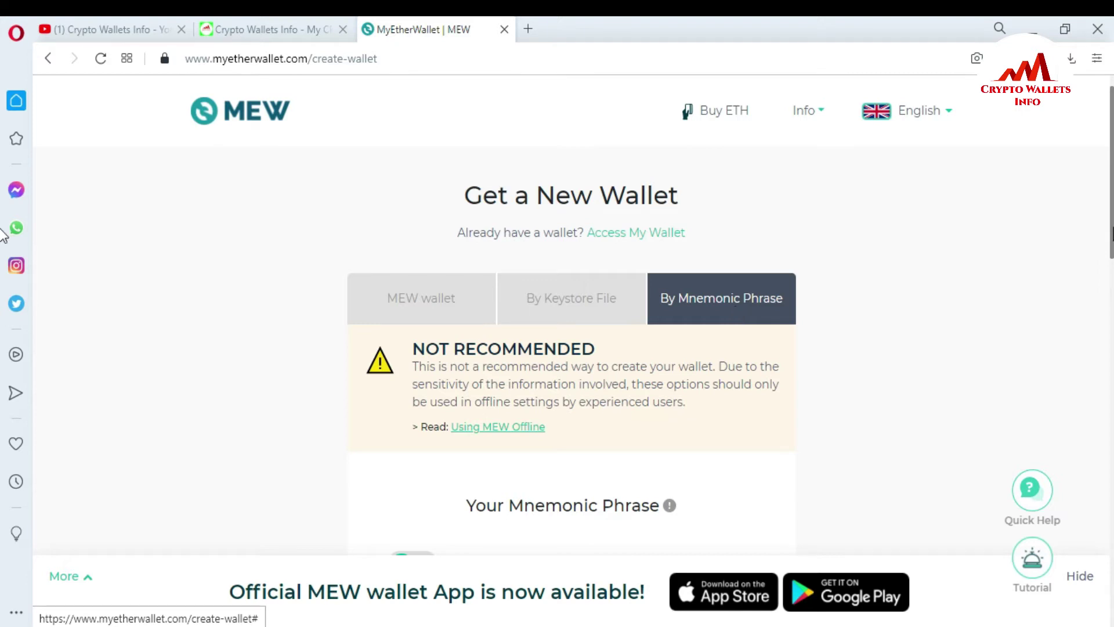
# Toggle the phrase length to 24 words and back to a fresh 12-word phrase.
pyautogui.scroll(-5, 3, 235)
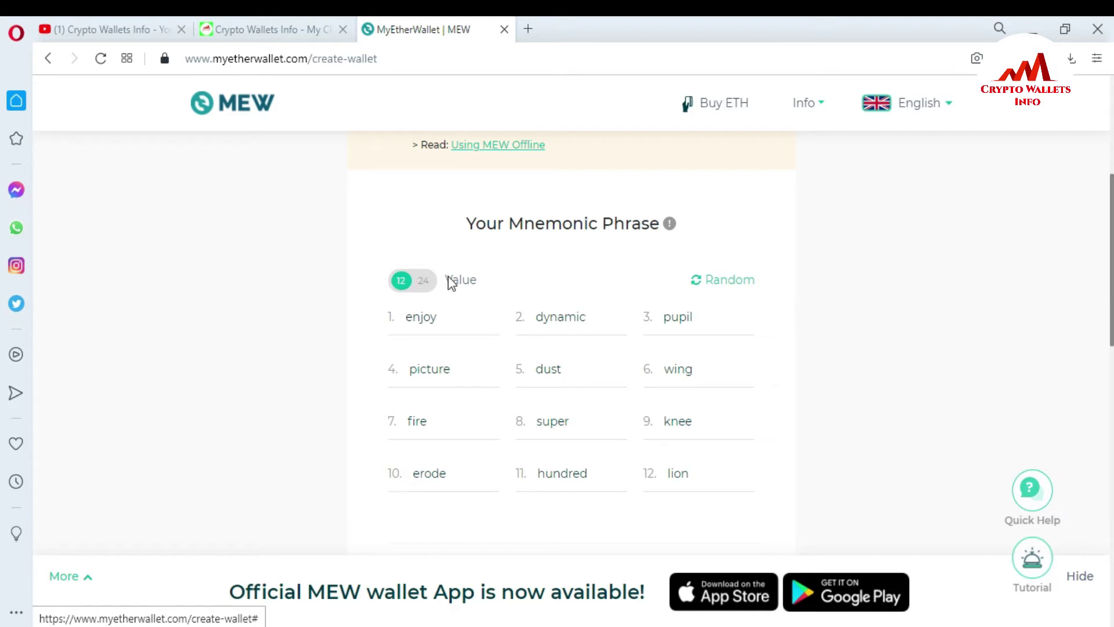
pyautogui.click(430, 286)
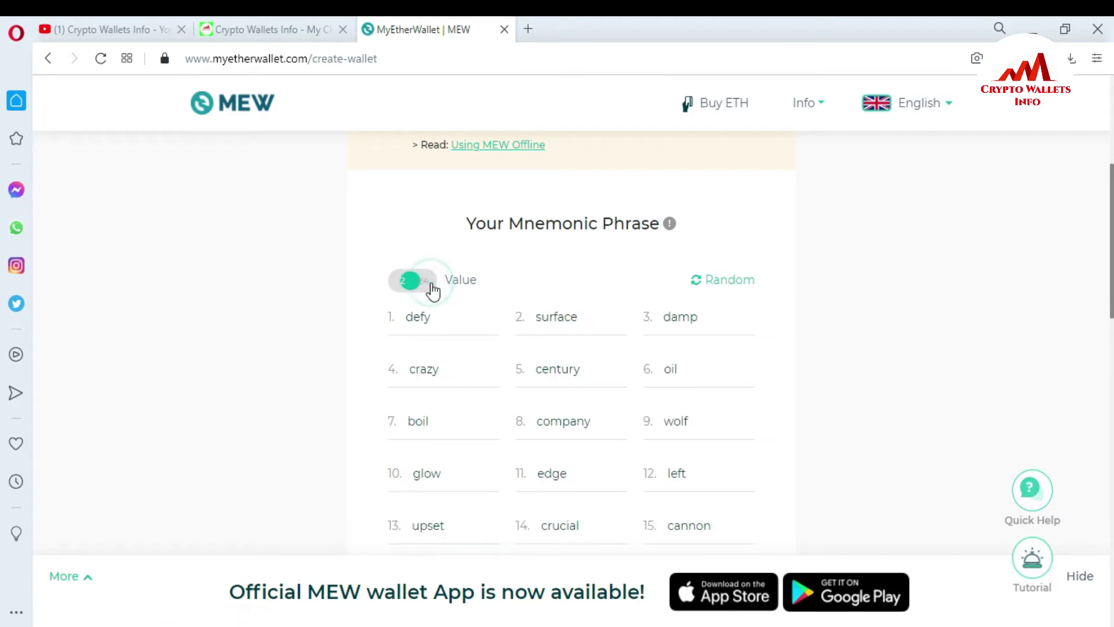
pyautogui.click(400, 283)
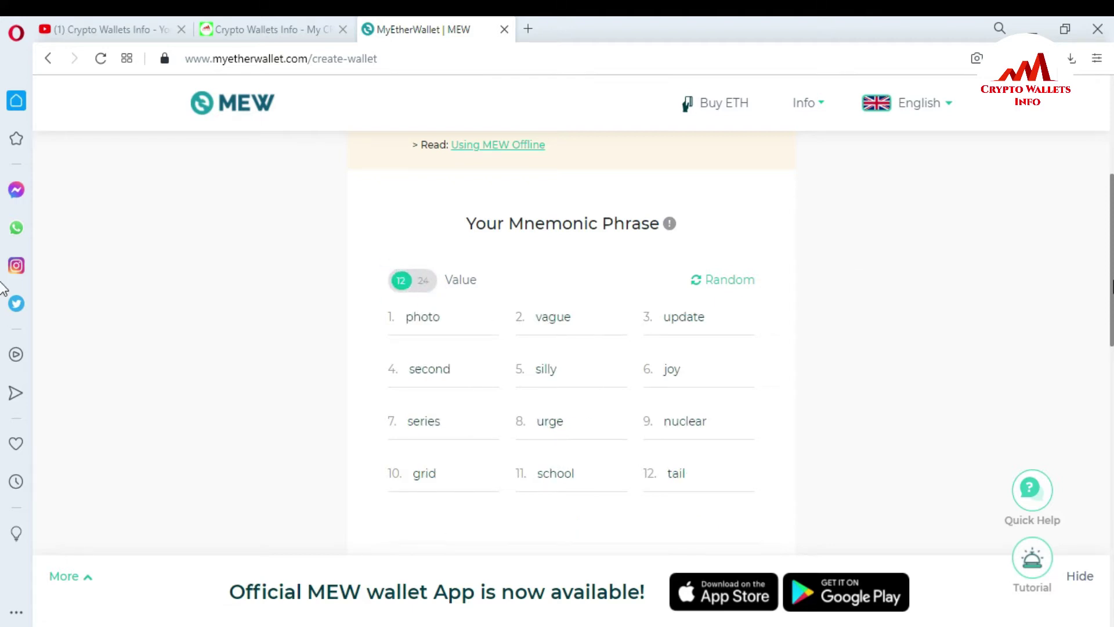
pyautogui.scroll(4, 3, 221)
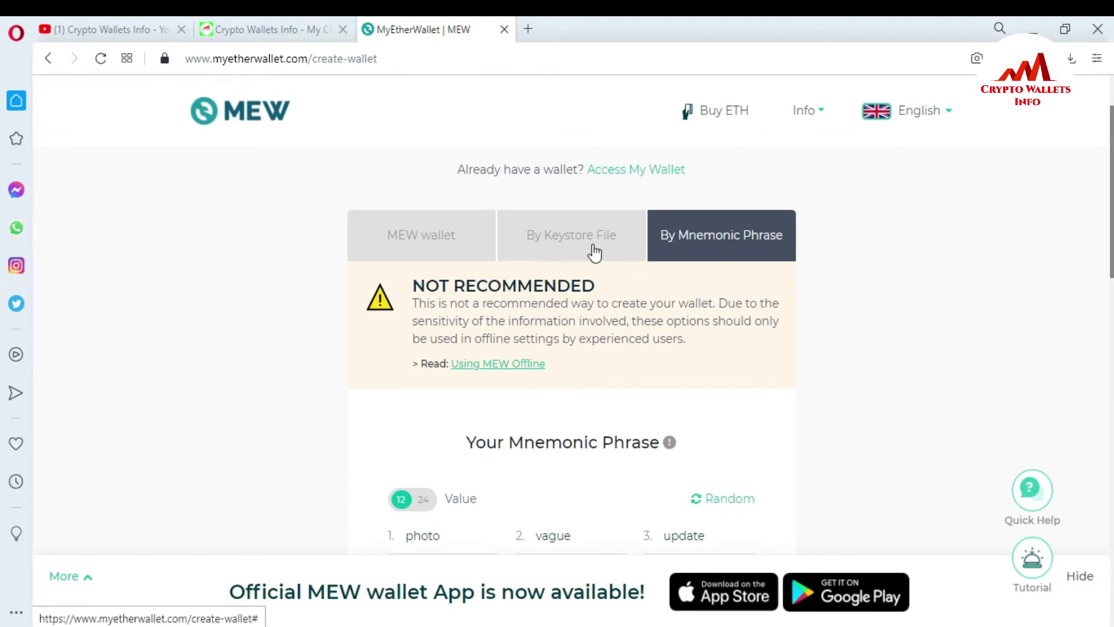
# Return to By Keystore File, read its NOT RECOMMENDED warning, and reach the empty Your Password field.
pyautogui.click(562, 245)
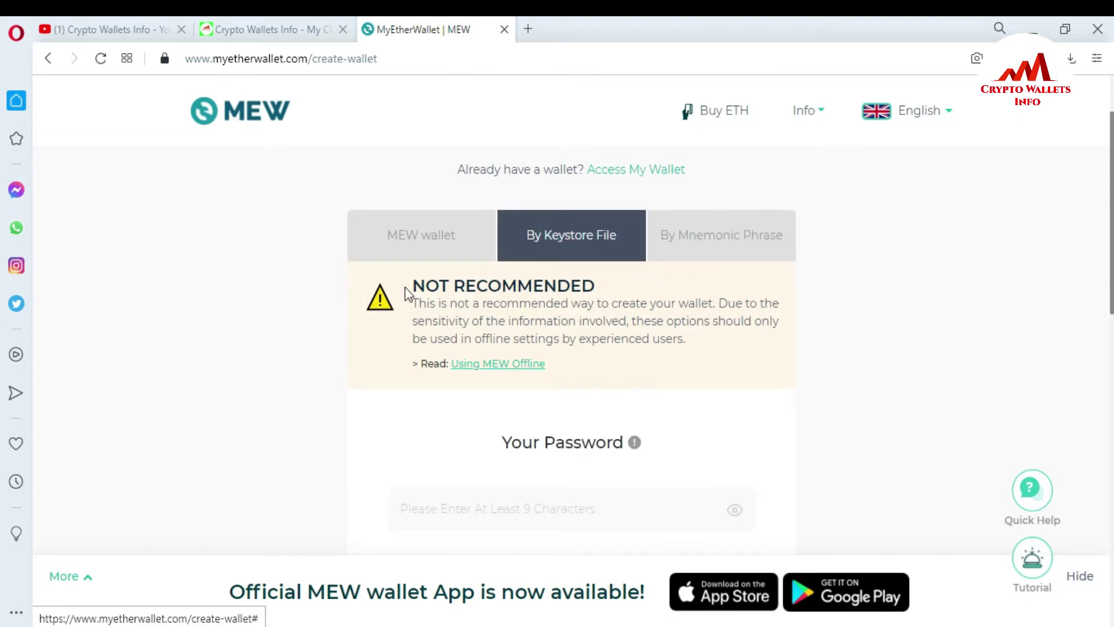
pyautogui.moveTo(411, 288); pyautogui.dragTo(638, 321)
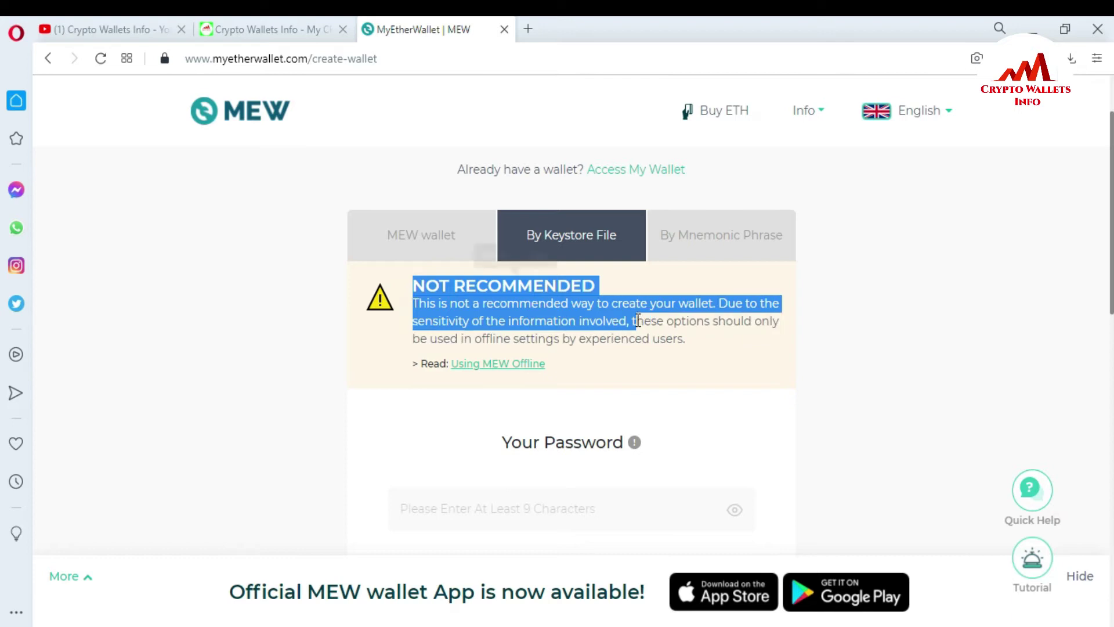
pyautogui.click(803, 349)
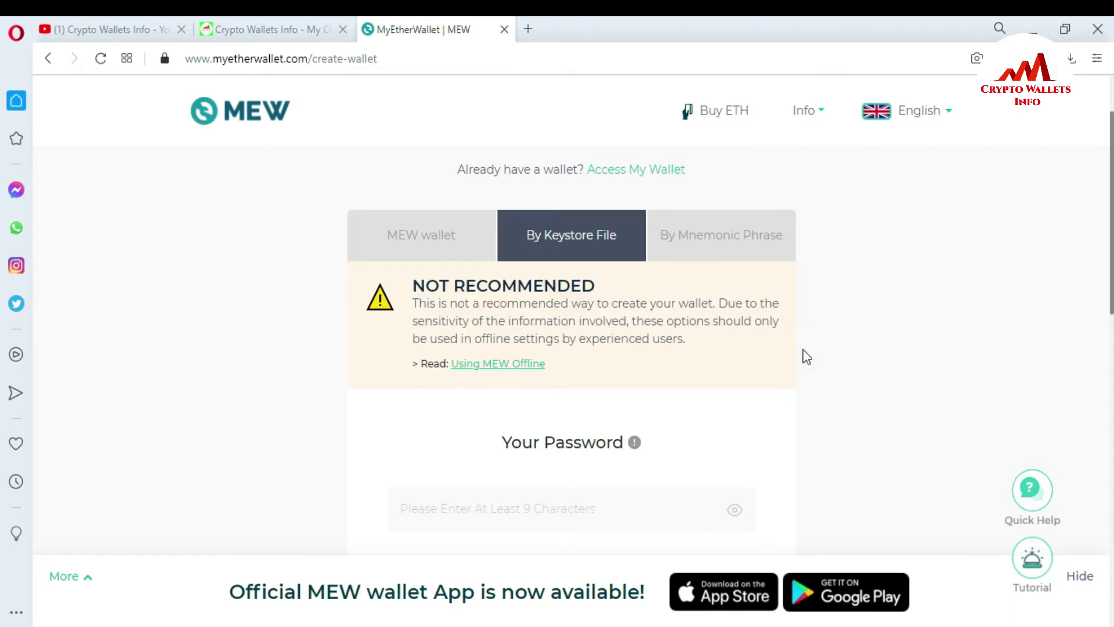
pyautogui.click(807, 356)
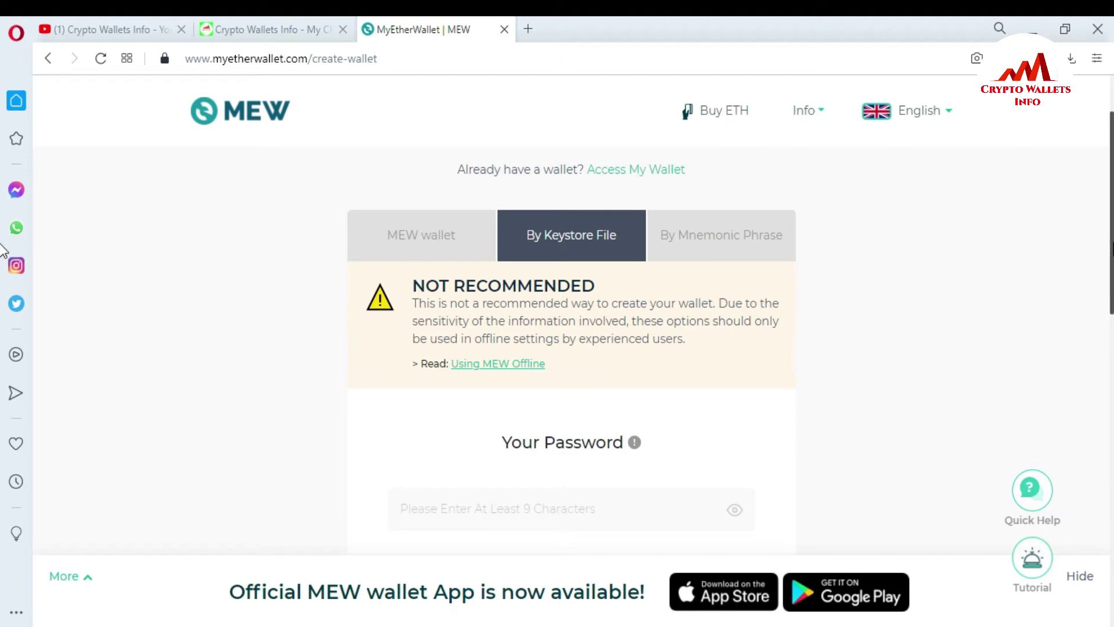
pyautogui.scroll(1, 3, 249)
pyautogui.scroll(-2, 3, 261)
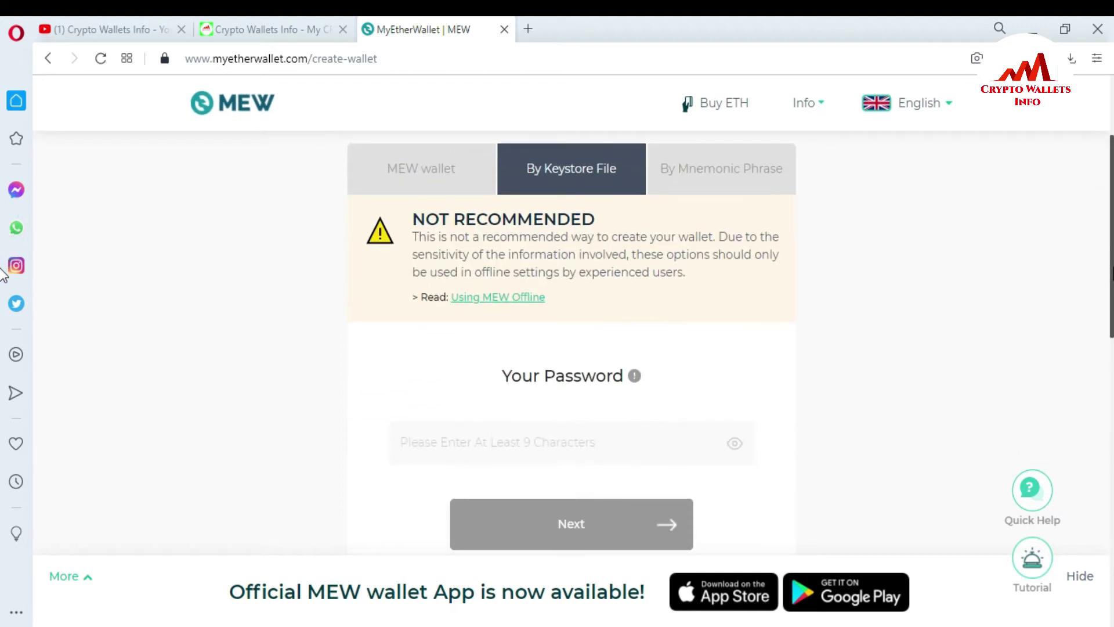
pyautogui.scroll(-1, 3, 283)
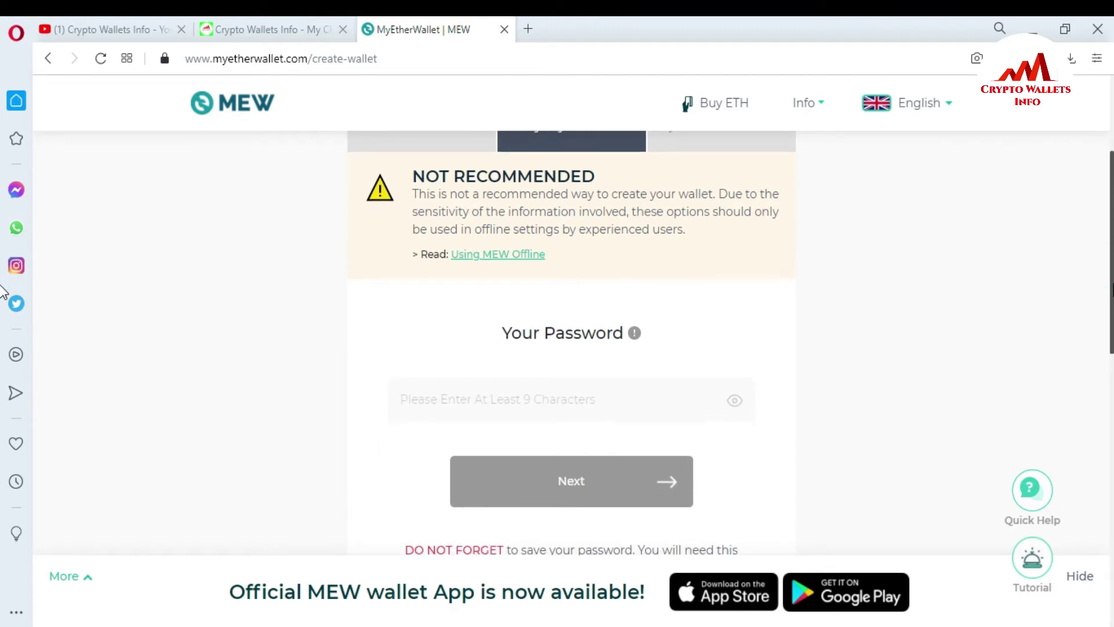
pyautogui.scroll(1, 3, 288)
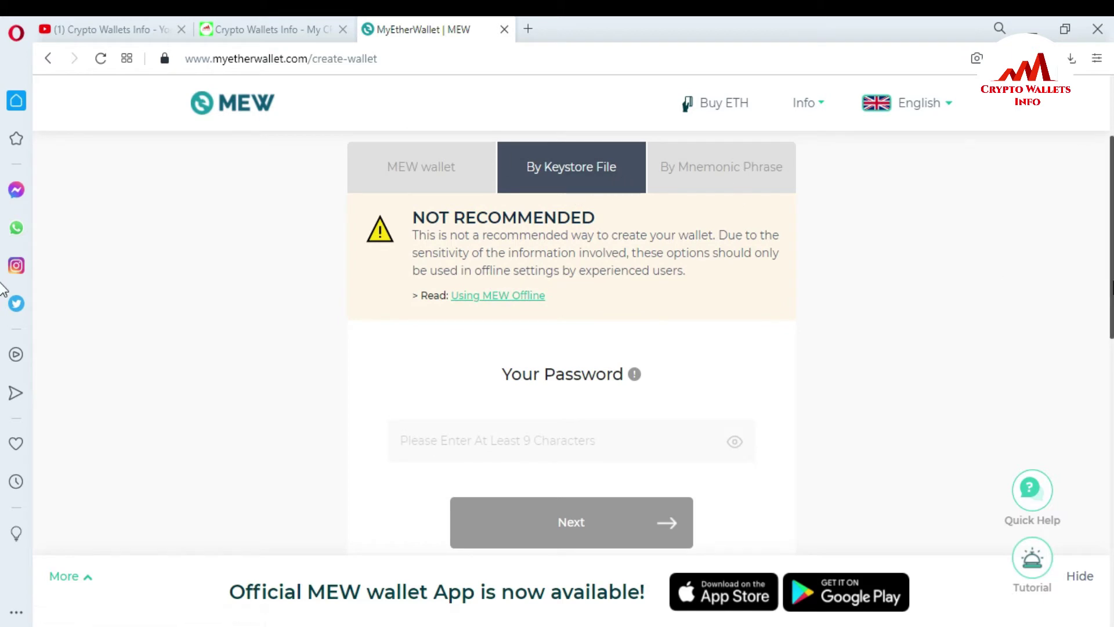
pyautogui.scroll(-1, 4, 308)
# Enter a keystore password of at least 9 characters that rates Good strength.
pyautogui.click(524, 353)
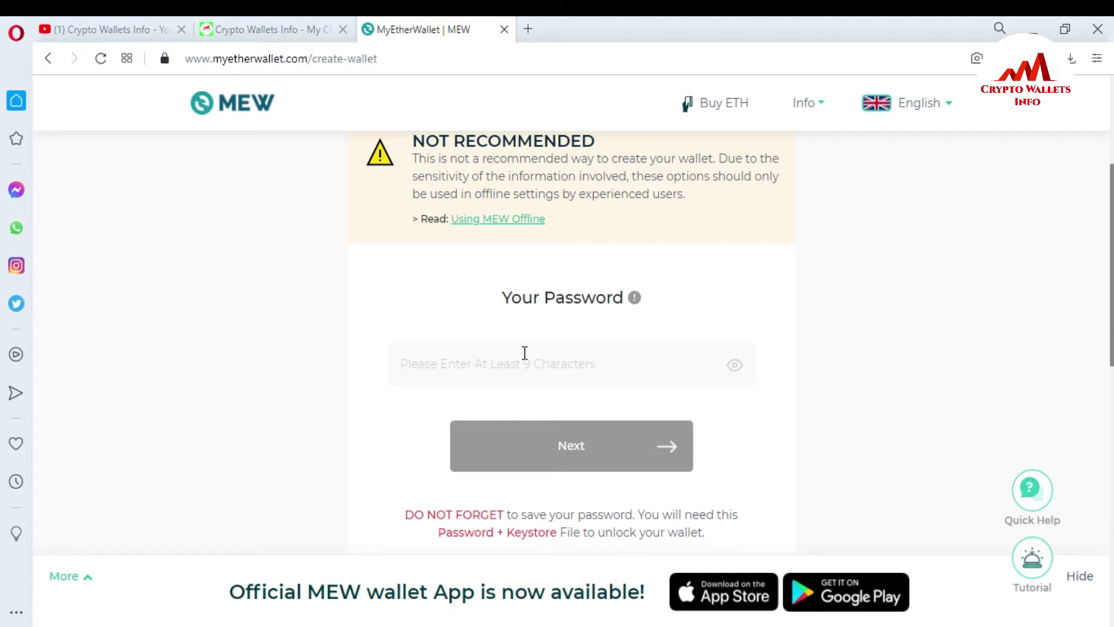
pyautogui.write('********')
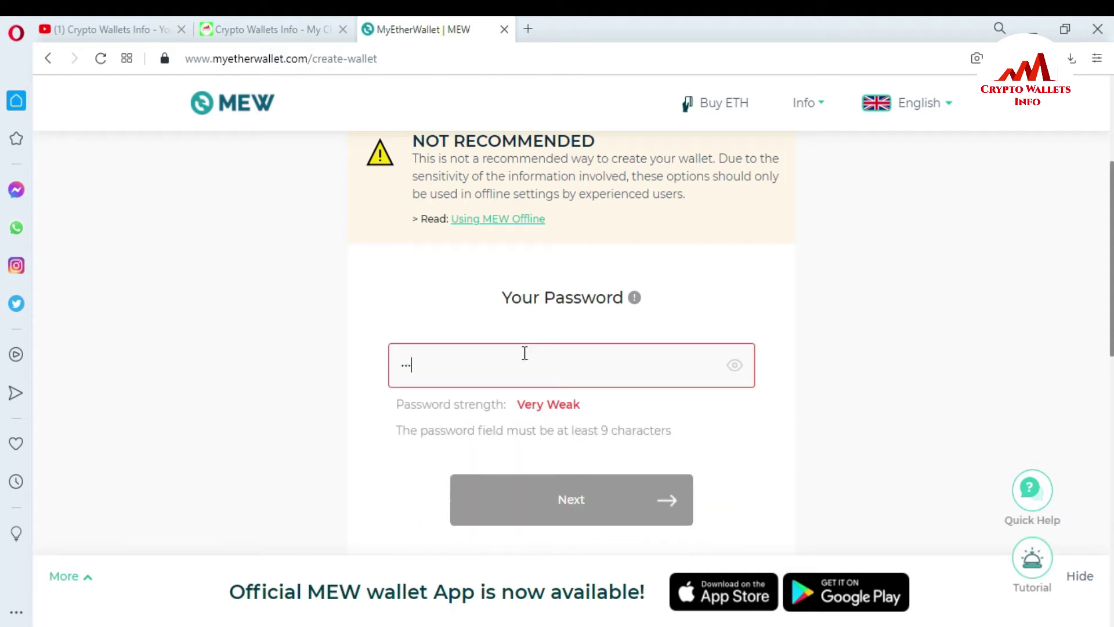
pyautogui.write('******')
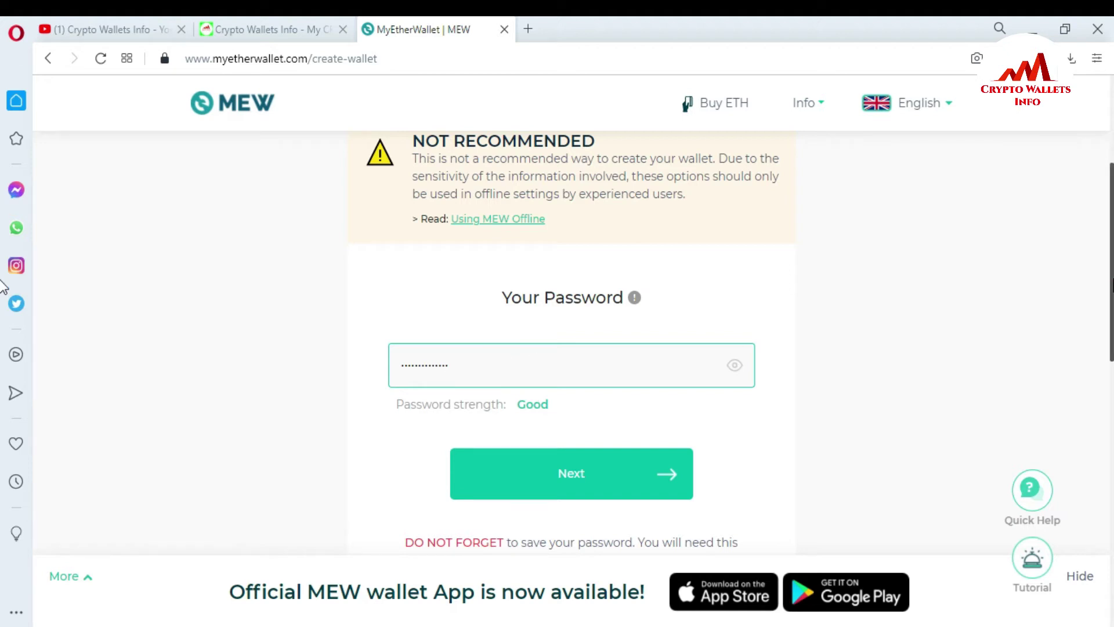
pyautogui.scroll(-1, 3, 302)
pyautogui.scroll(-2, 2, 314)
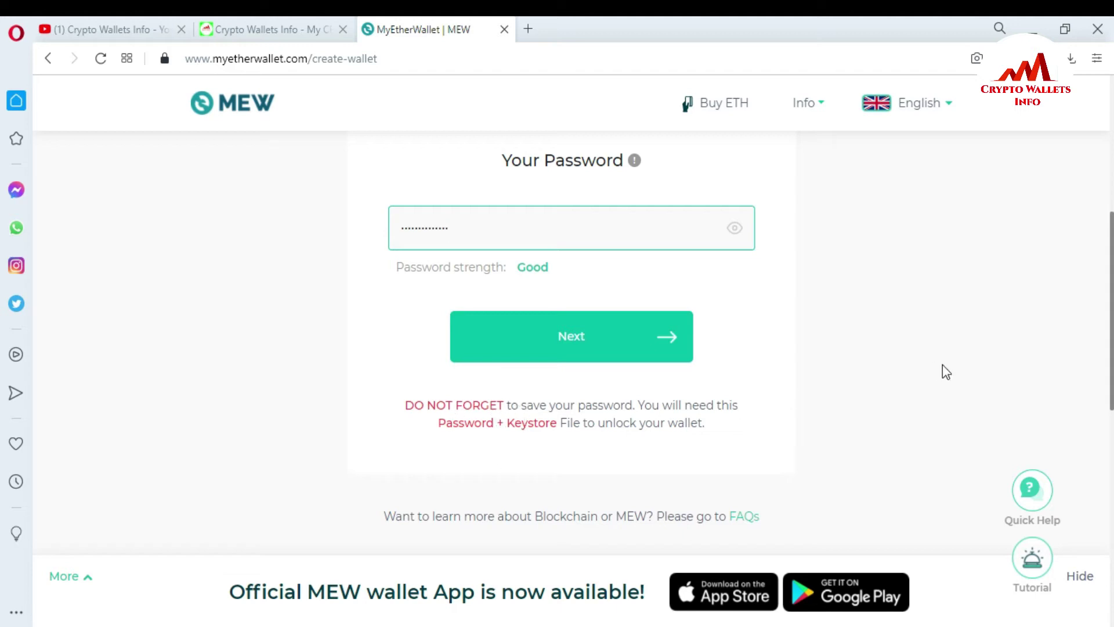
pyautogui.scroll(1, 3, 302)
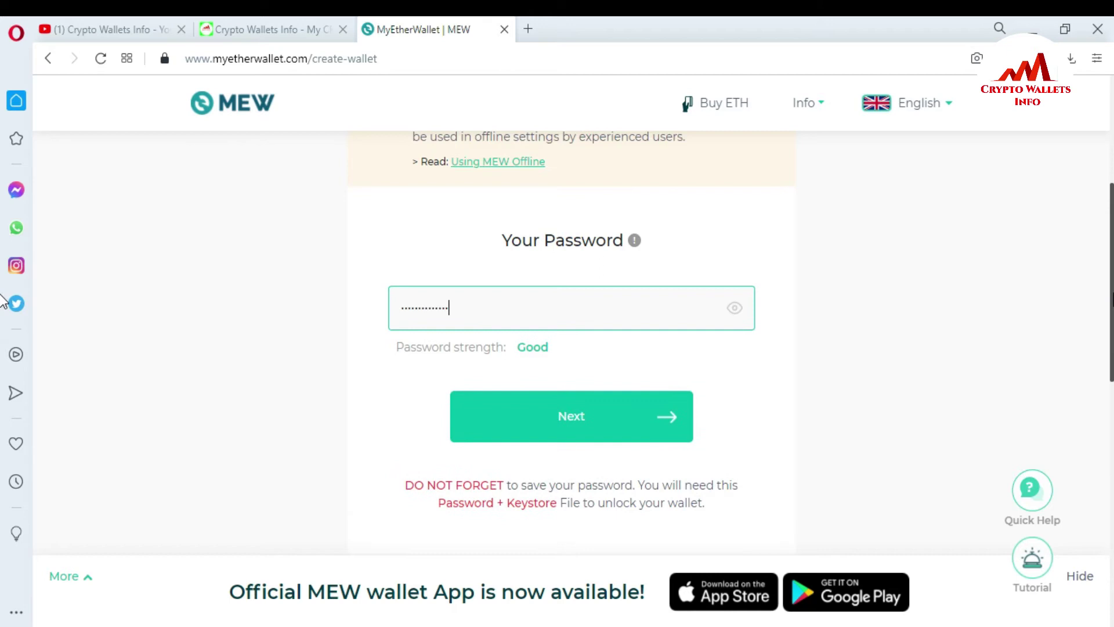
pyautogui.scroll(-1, 233, 302)
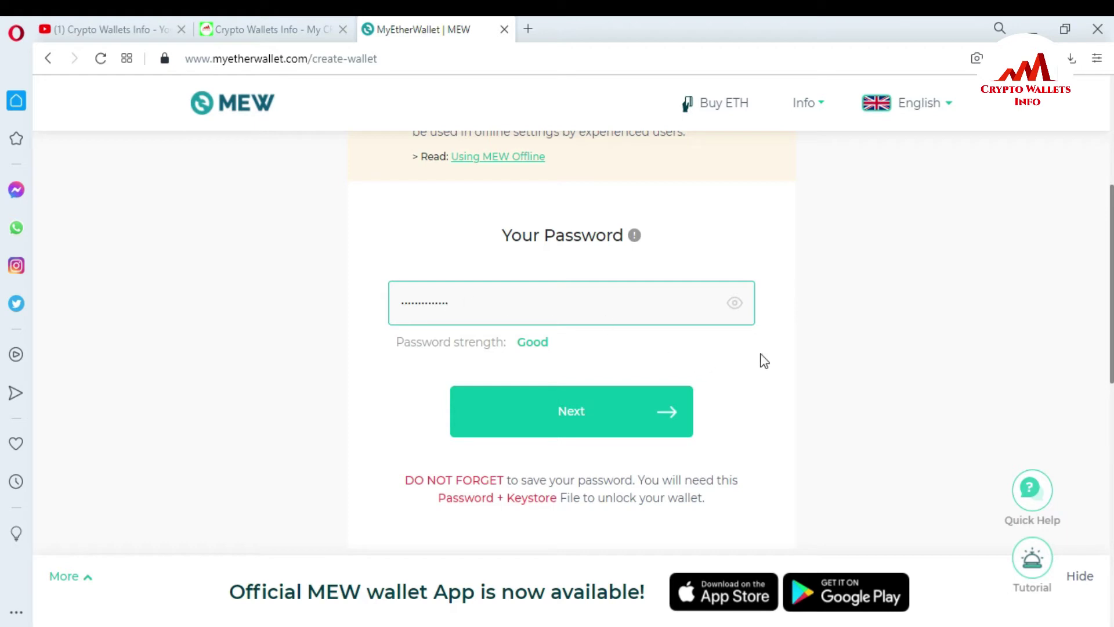
pyautogui.click(577, 418)
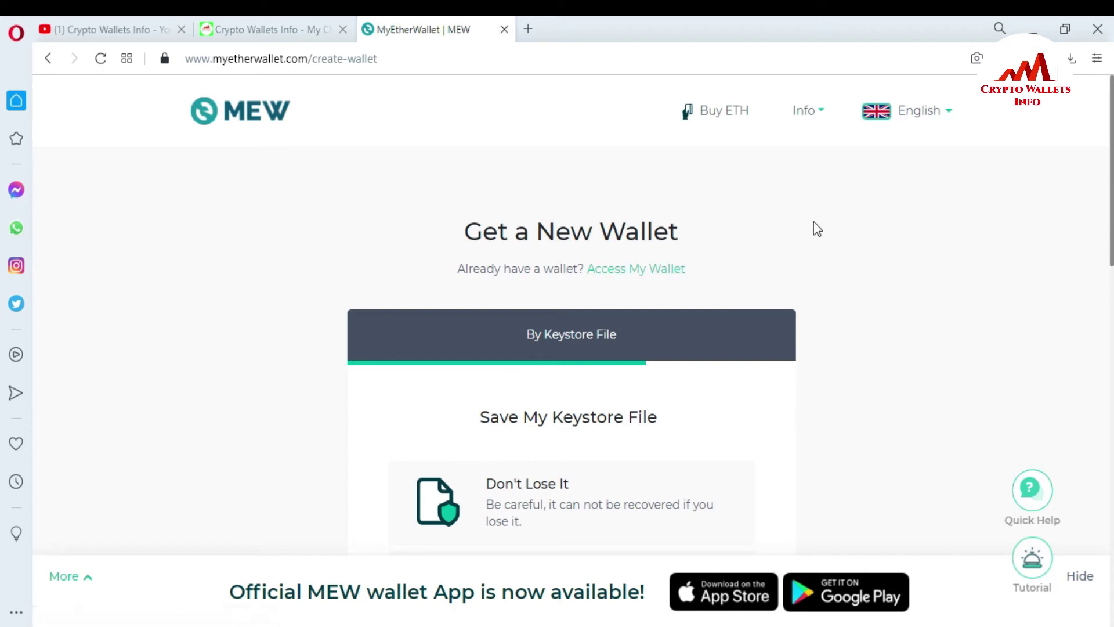
pyautogui.scroll(-3, 3, 197)
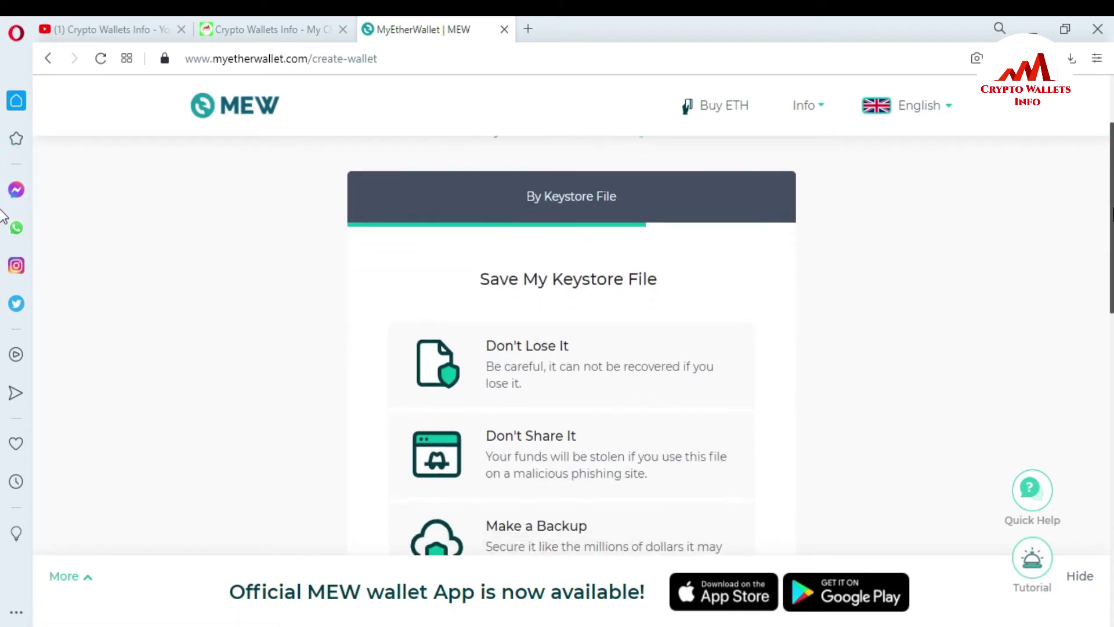
pyautogui.scroll(-1, 3, 229)
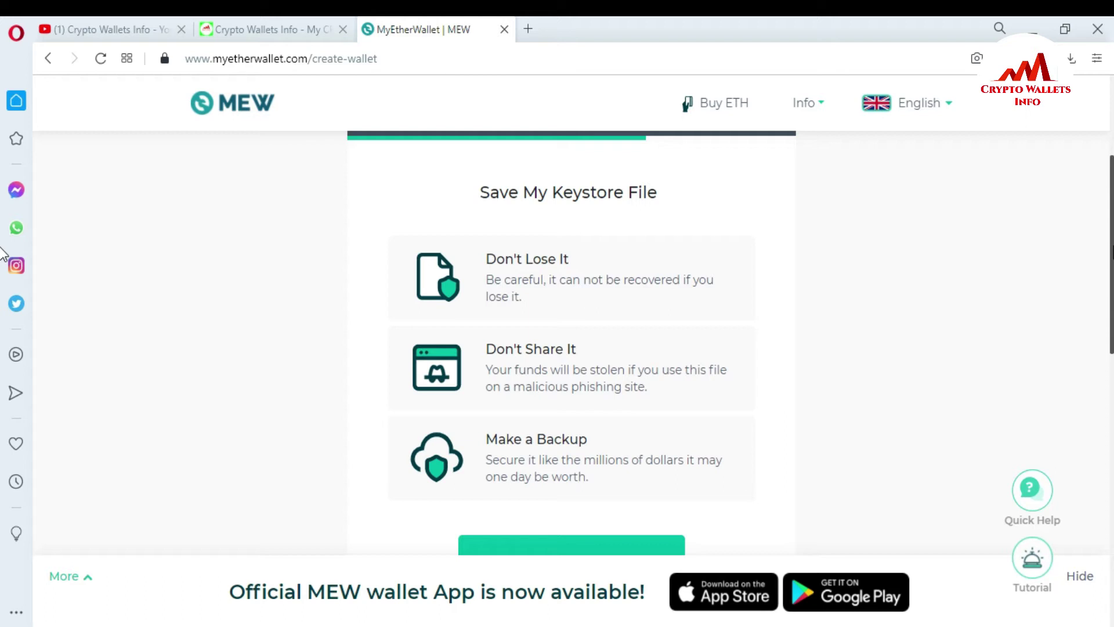
pyautogui.scroll(-2, 3, 273)
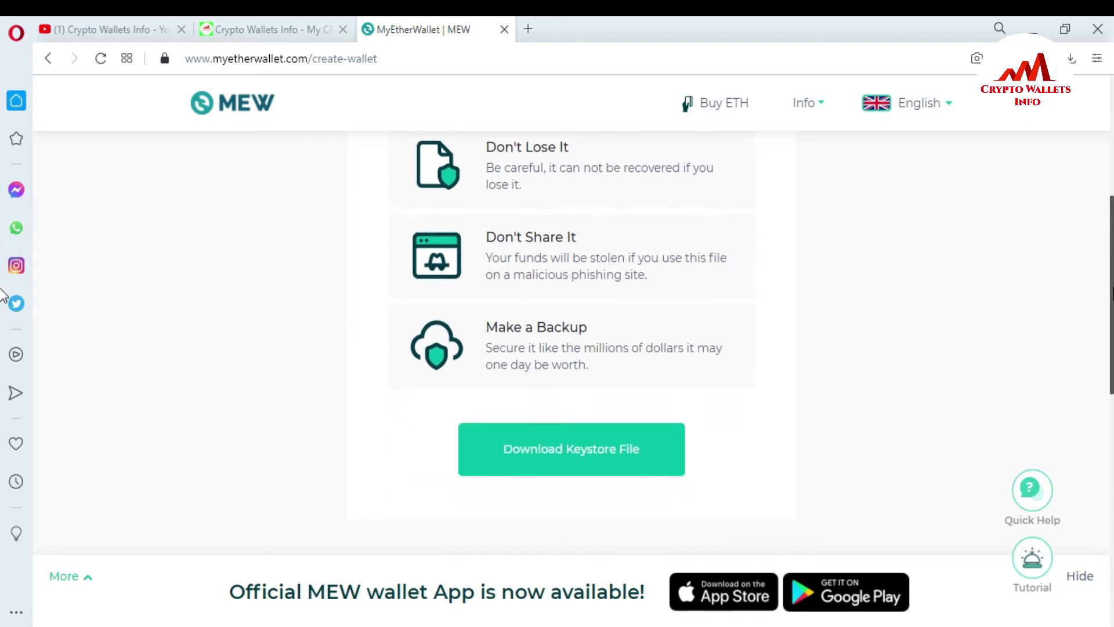
pyautogui.scroll(3, 3, 273)
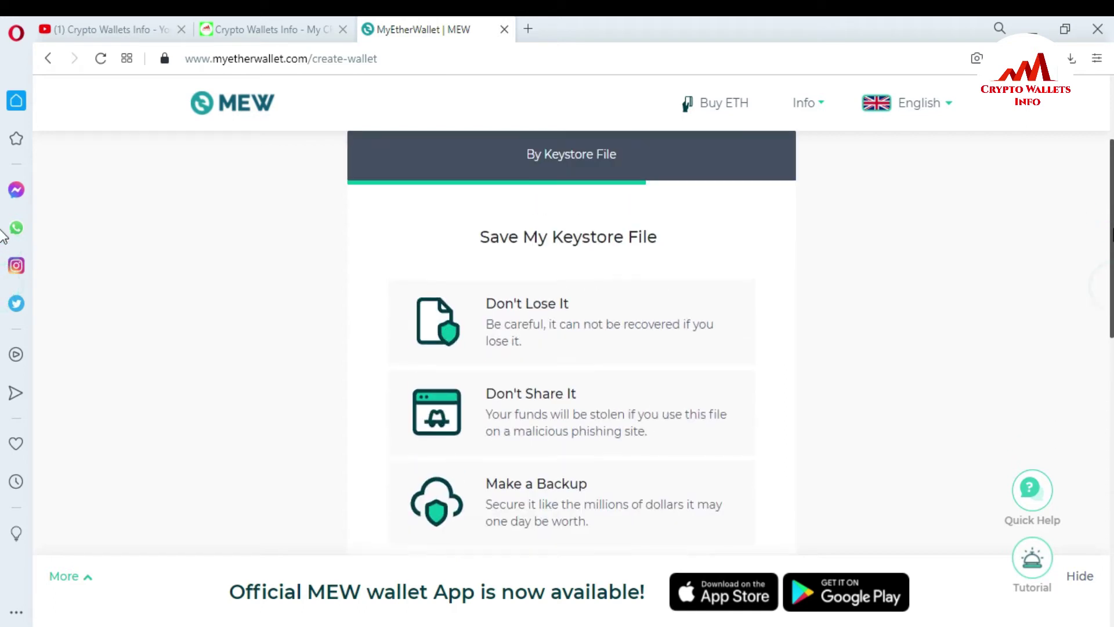
pyautogui.scroll(-1, 3, 244)
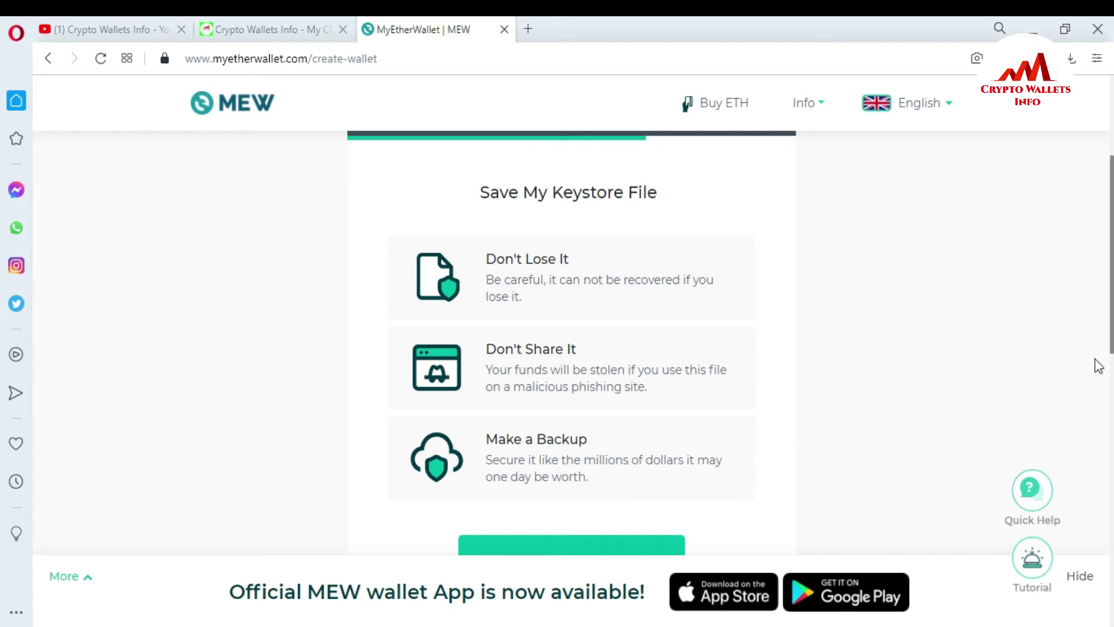
pyautogui.scroll(4, 3, 316)
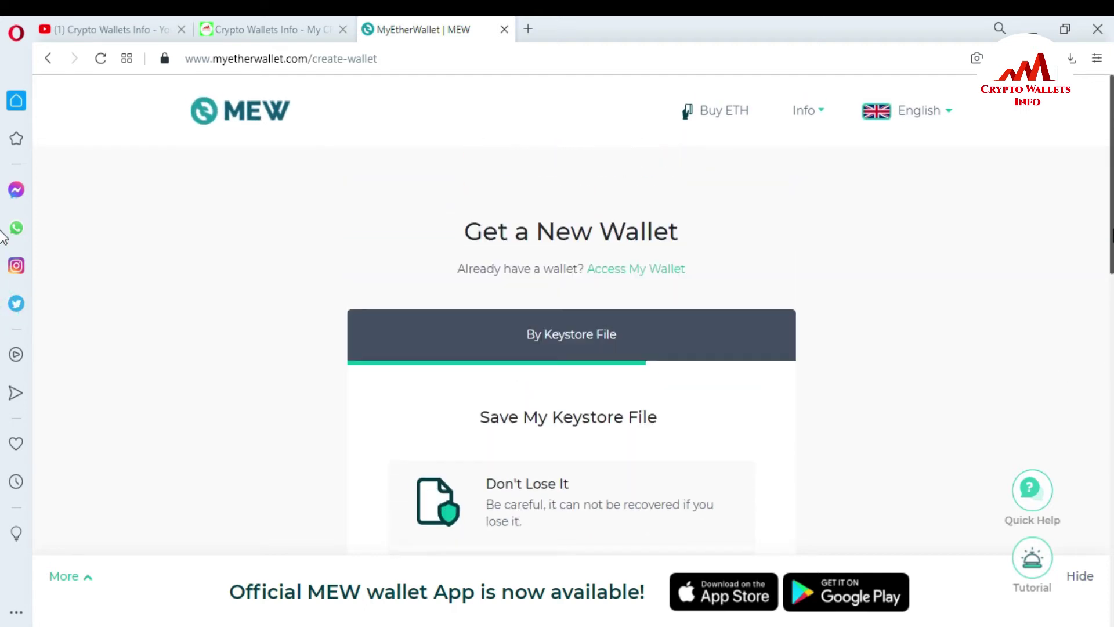
pyautogui.scroll(-5, 3, 238)
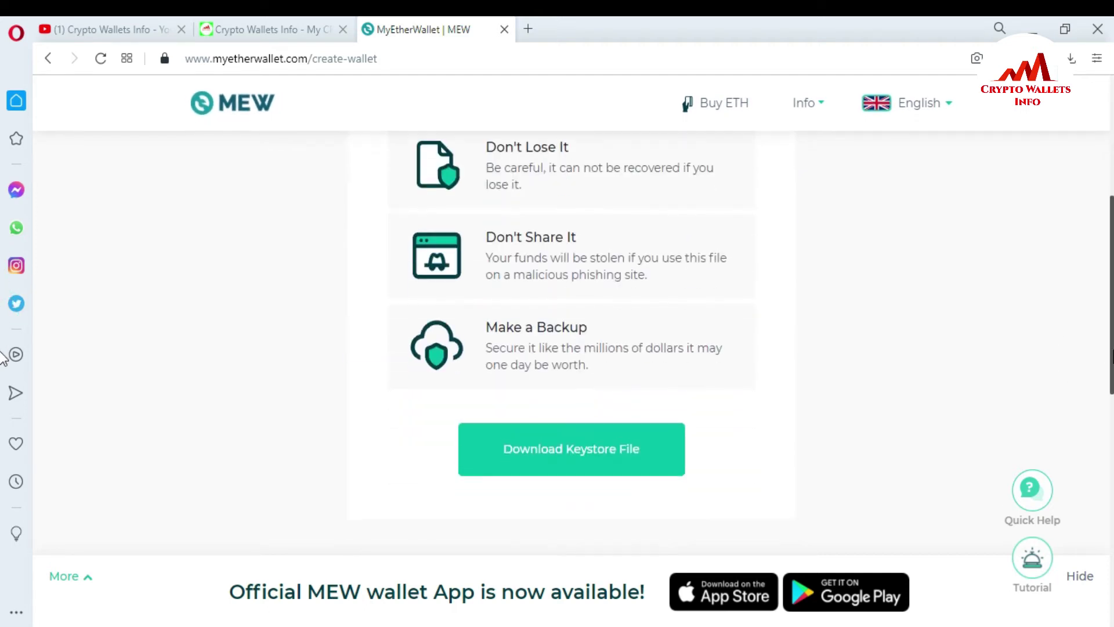
pyautogui.scroll(1, 3, 357)
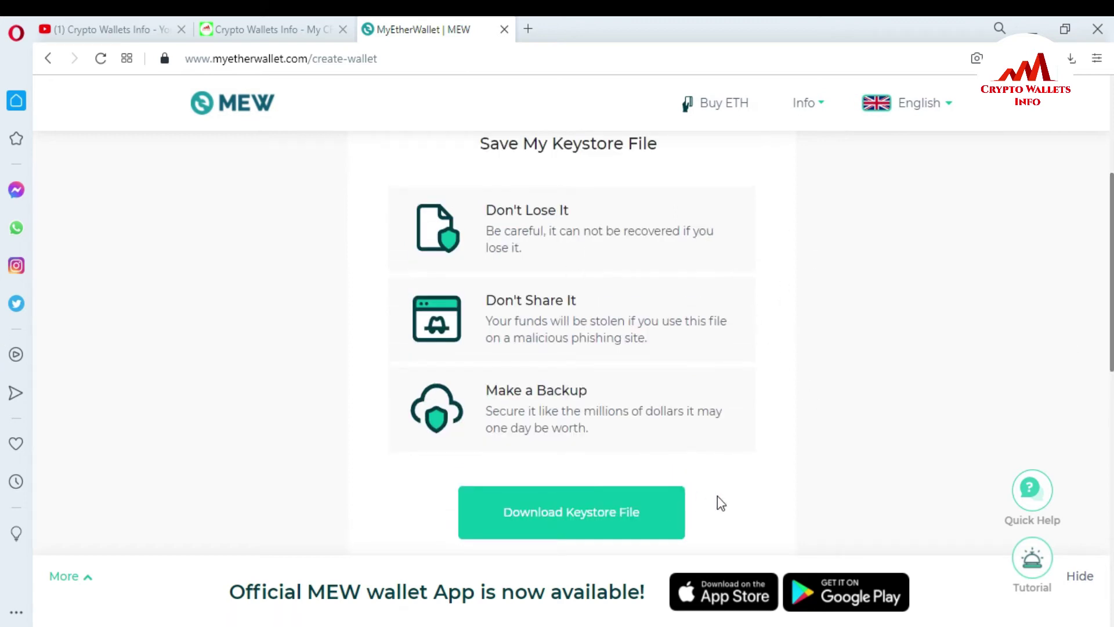
# Download the new wallet's UTC keystore file to reach the Success message.
pyautogui.click(631, 505)
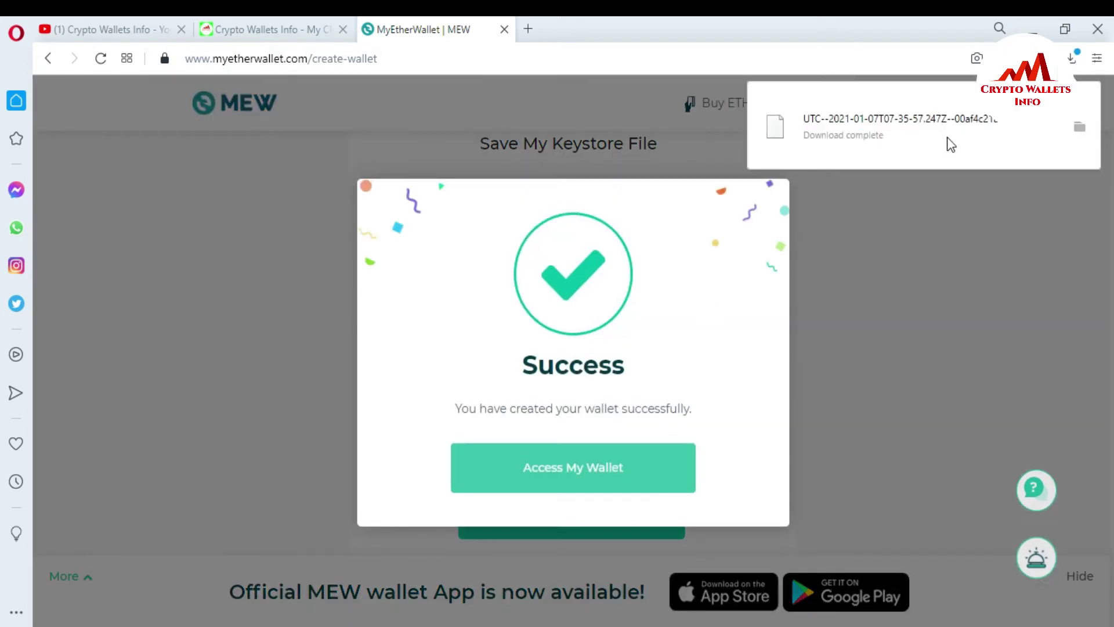
pyautogui.click(839, 143)
# Choose Access My Wallet in the Success dialog and scroll to the wallet type cards.
pyautogui.click(575, 476)
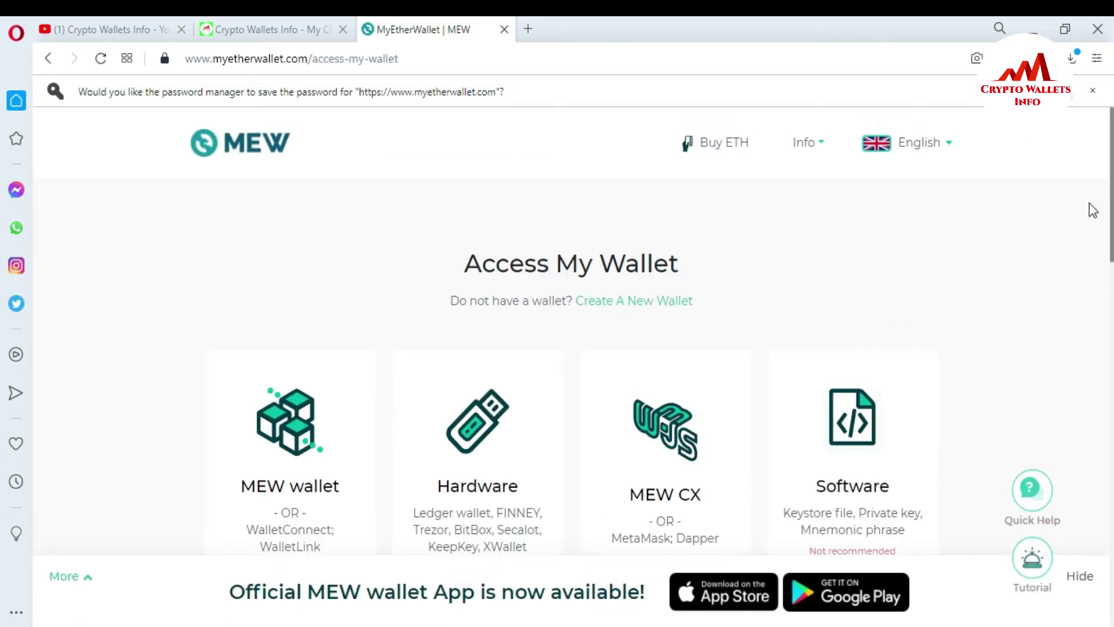
pyautogui.scroll(-3, 12, 232)
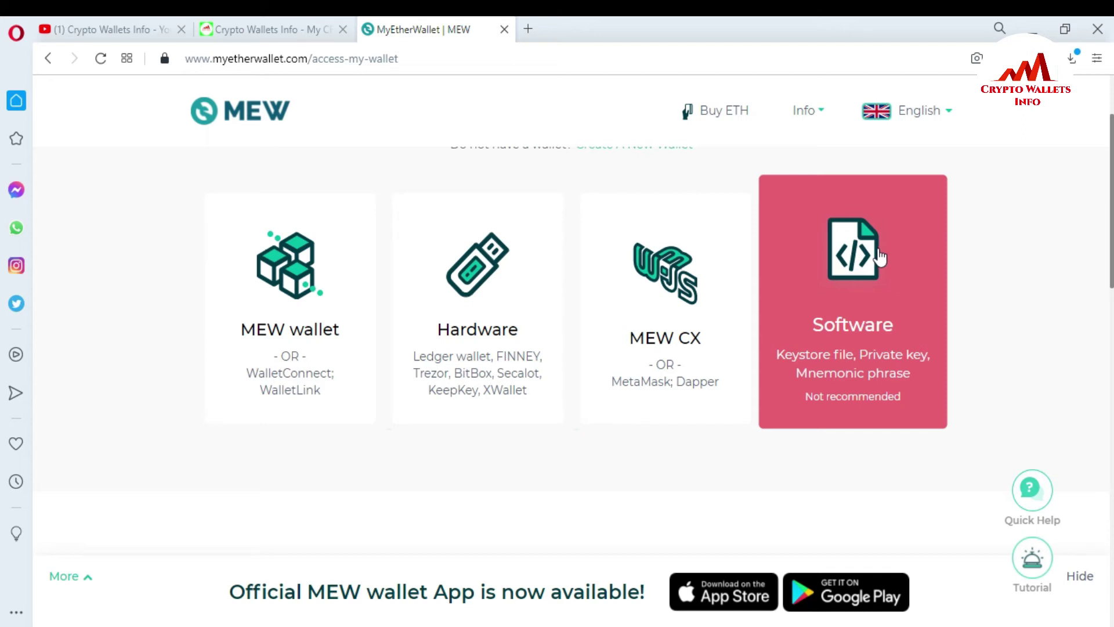
# Pick the Software access card, then Keystore File as the unlock method.
pyautogui.click(865, 284)
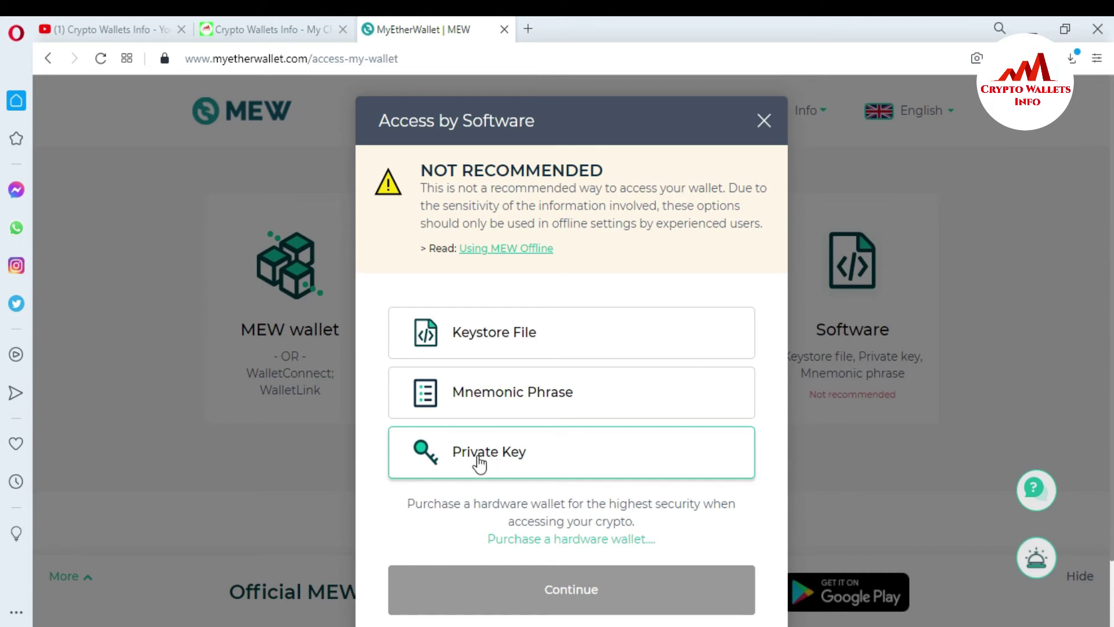
pyautogui.click(526, 338)
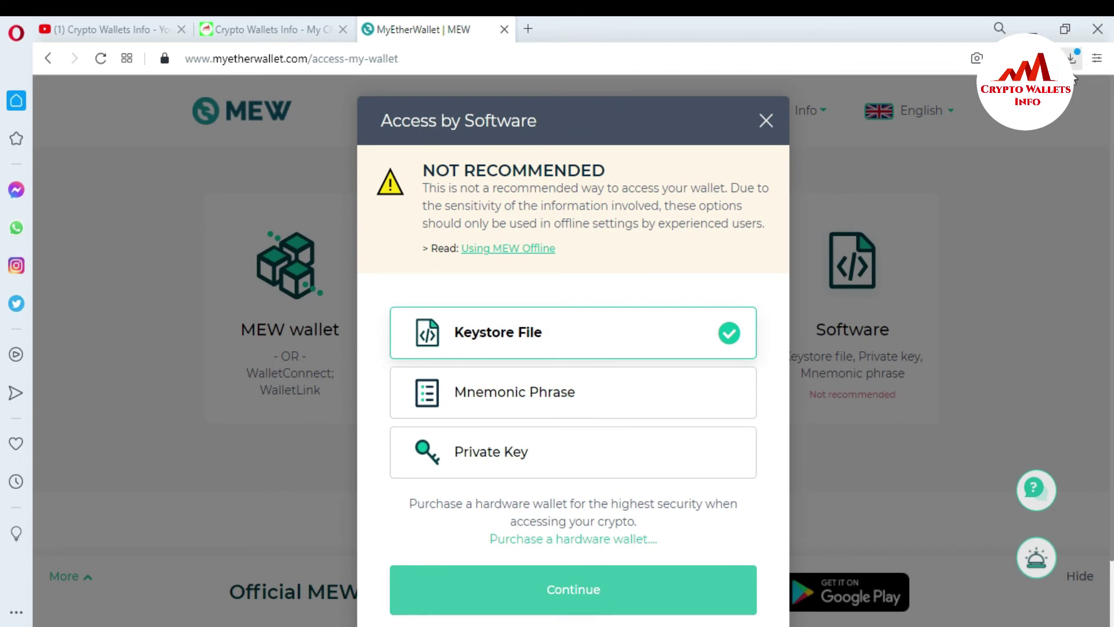
# Load the downloaded UTC keystore file and type the wallet password.
pyautogui.click(576, 591)
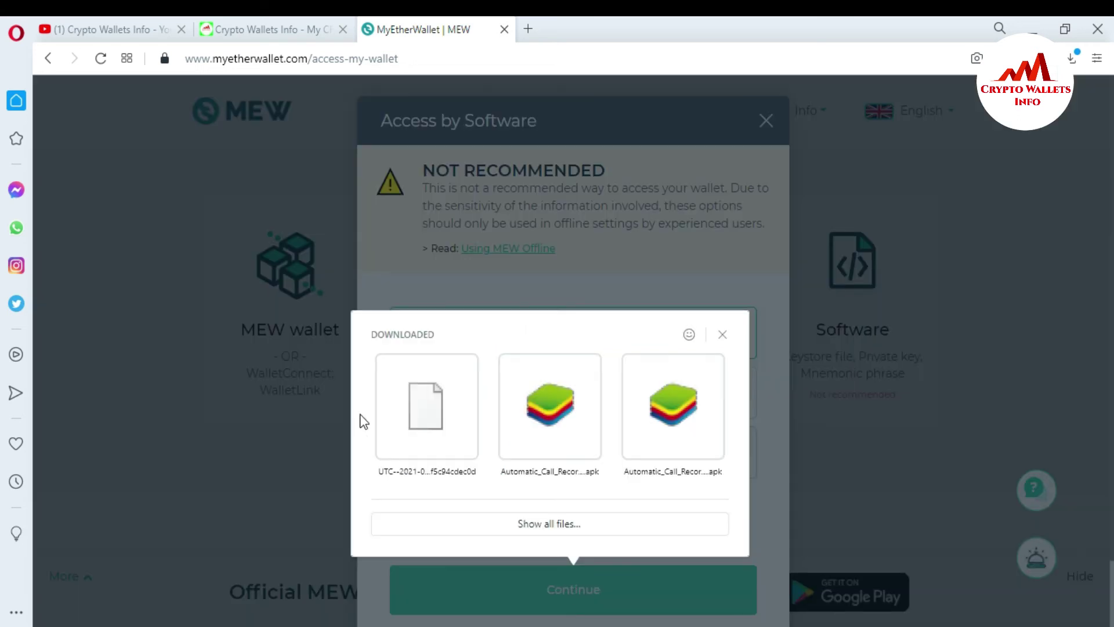
pyautogui.click(422, 412)
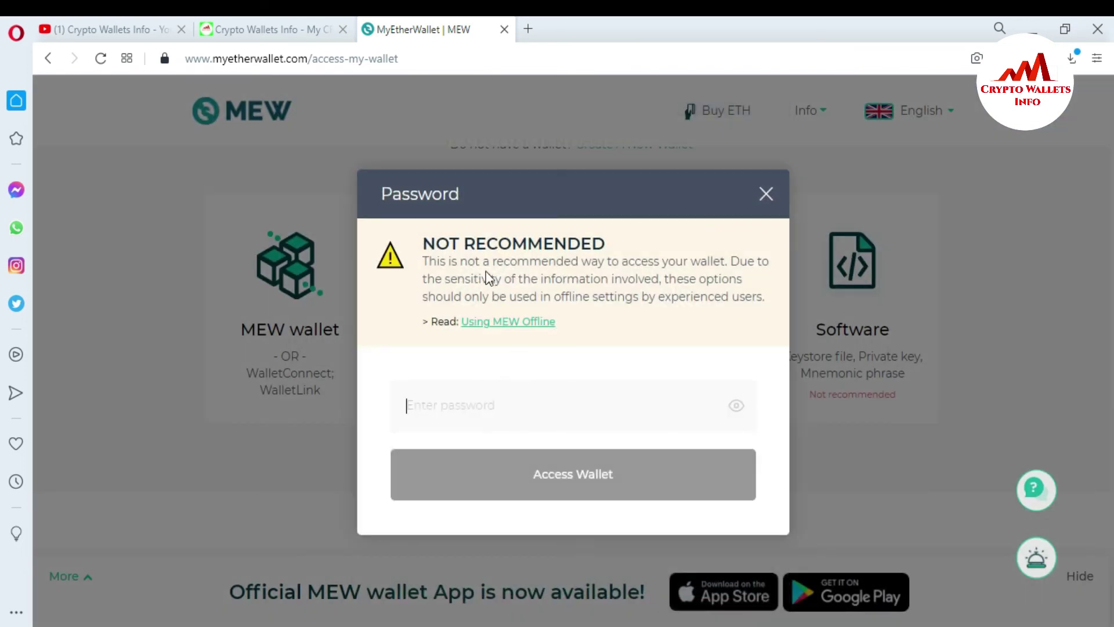
pyautogui.click(487, 410)
pyautogui.write('******')
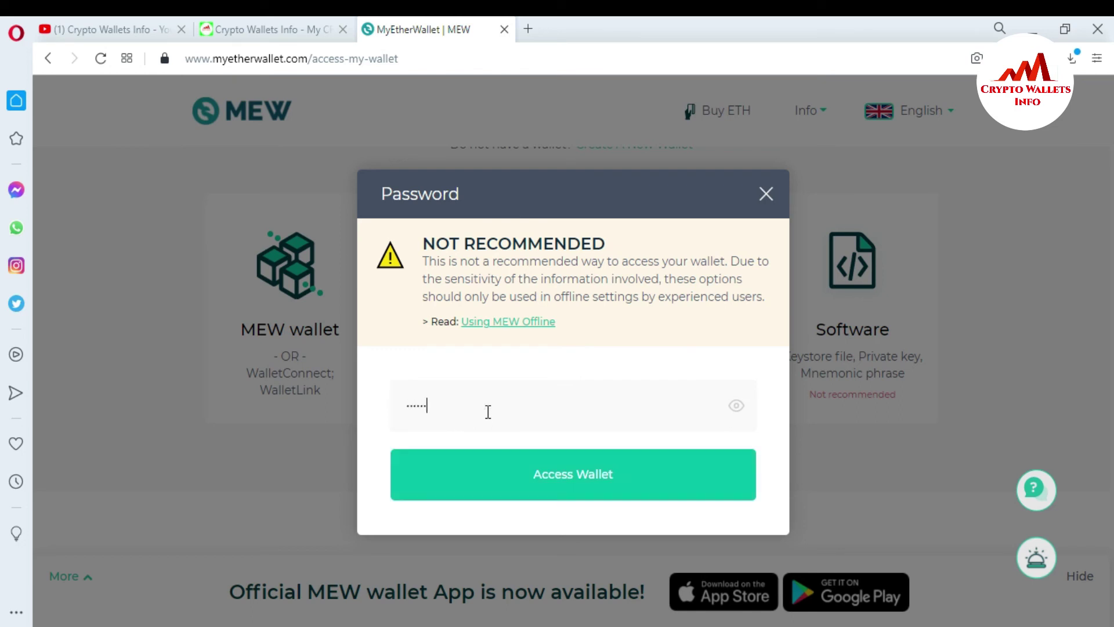
pyautogui.write('********')
# Unlock the wallet and check the dashboard's address and 0 ETH balance.
pyautogui.click(574, 487)
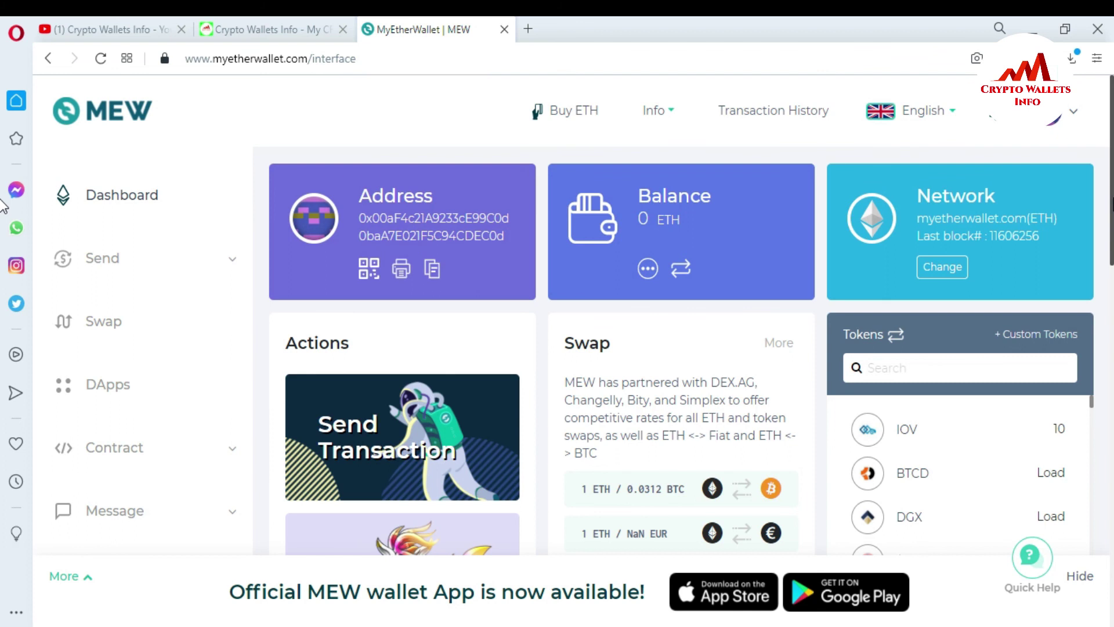
pyautogui.scroll(-1, 3, 222)
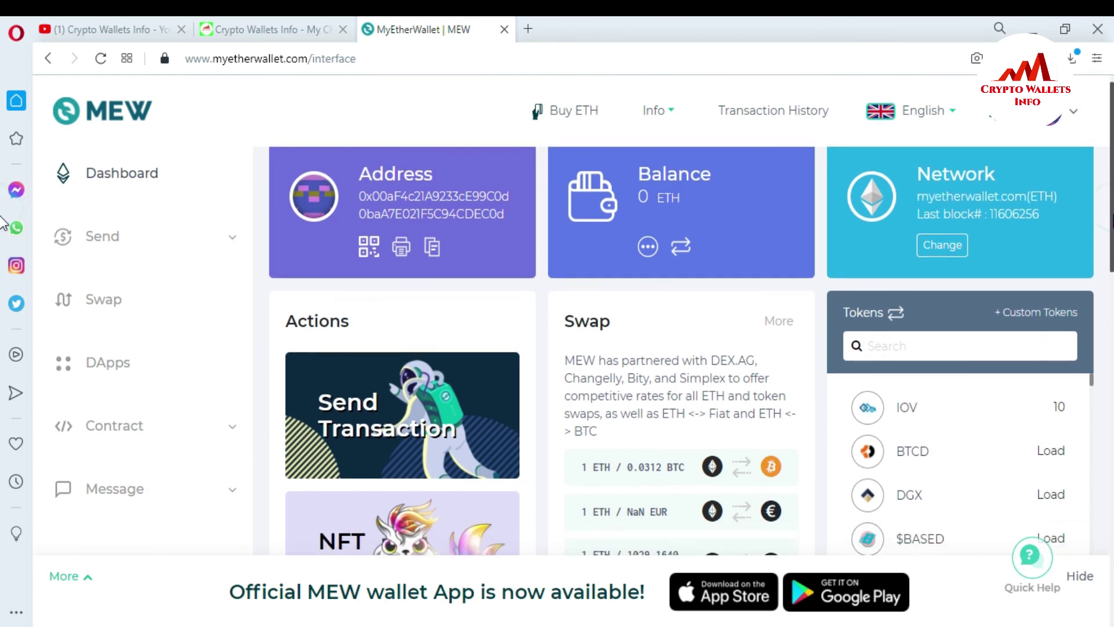
pyautogui.scroll(-2, 3, 222)
pyautogui.scroll(1, 3, 223)
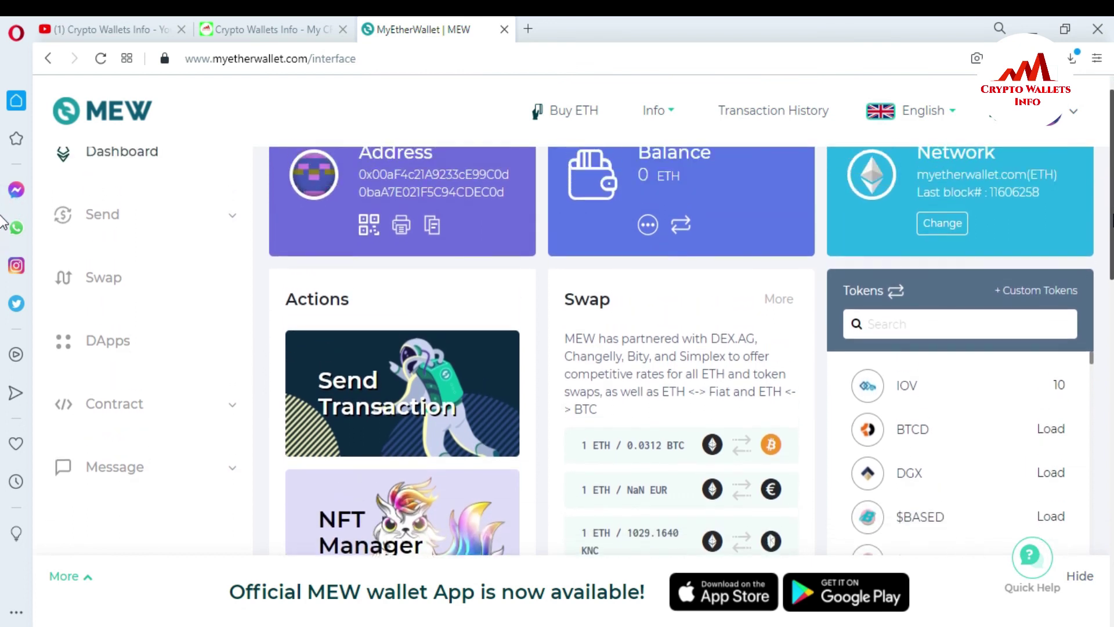
pyautogui.scroll(1, 3, 223)
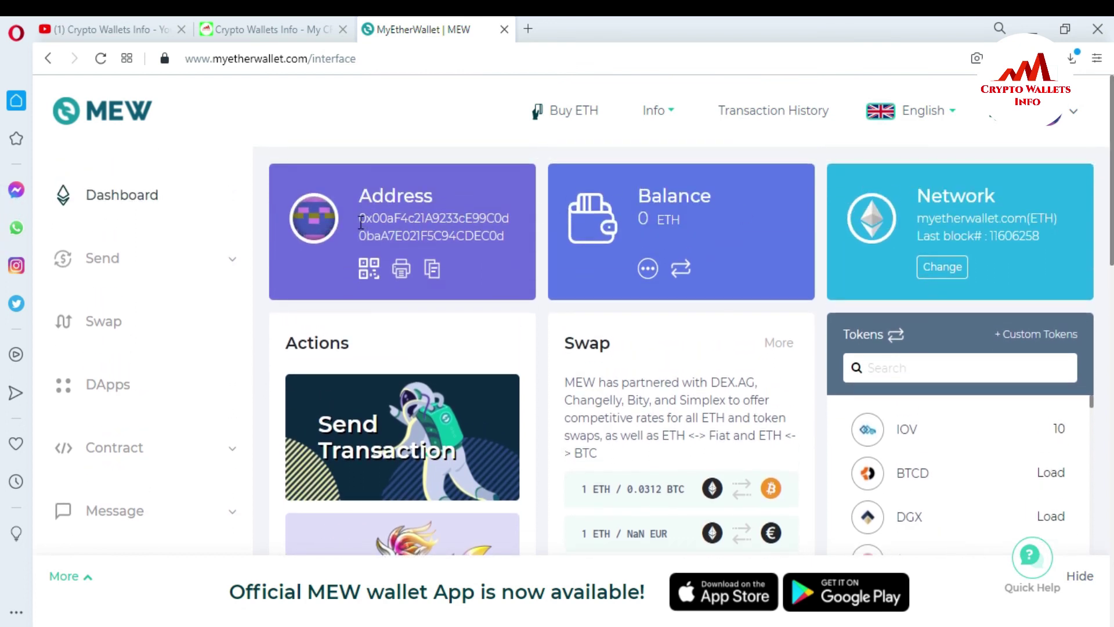
# Select the full address in the Address card, then browse Send Transaction, swap rates and DApps.
pyautogui.moveTo(359, 219); pyautogui.dragTo(506, 234)
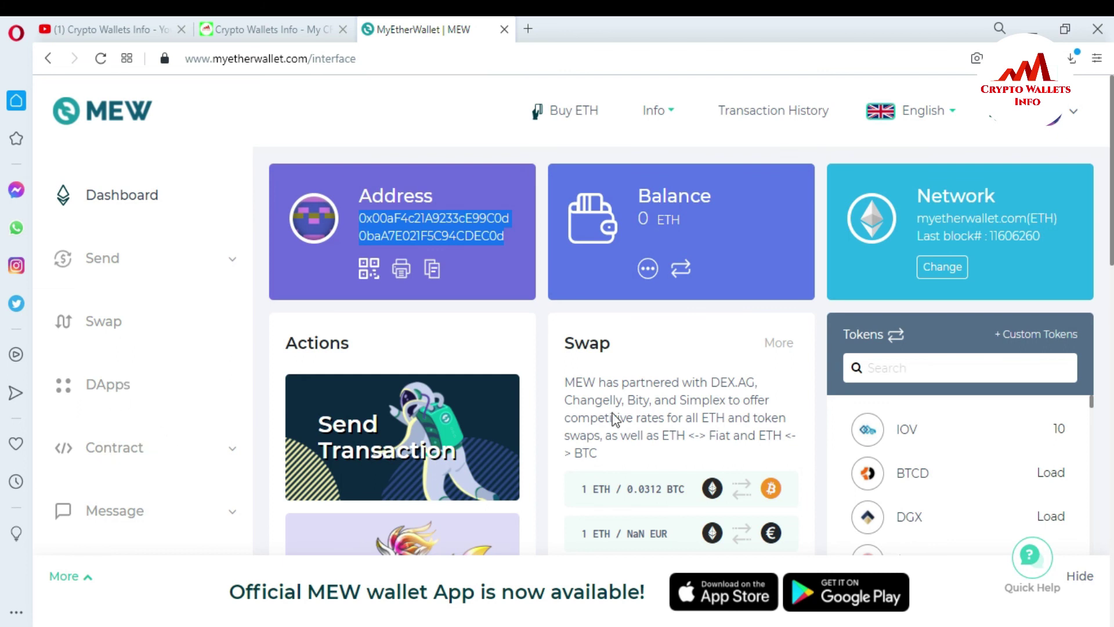
pyautogui.scroll(-4, 685, 348)
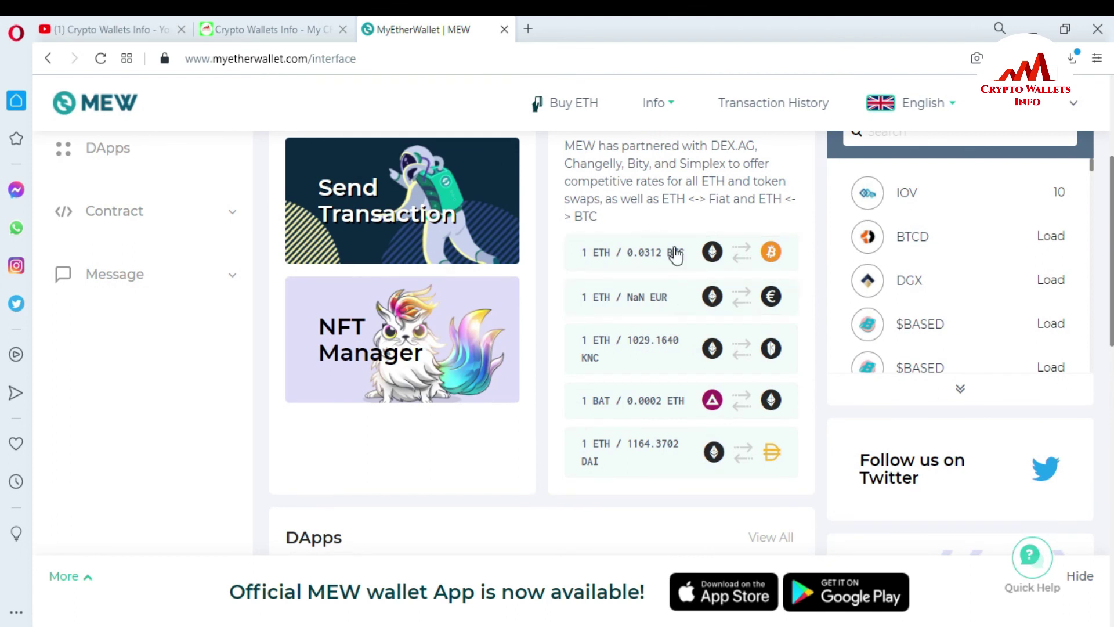
pyautogui.scroll(-5, 5, 326)
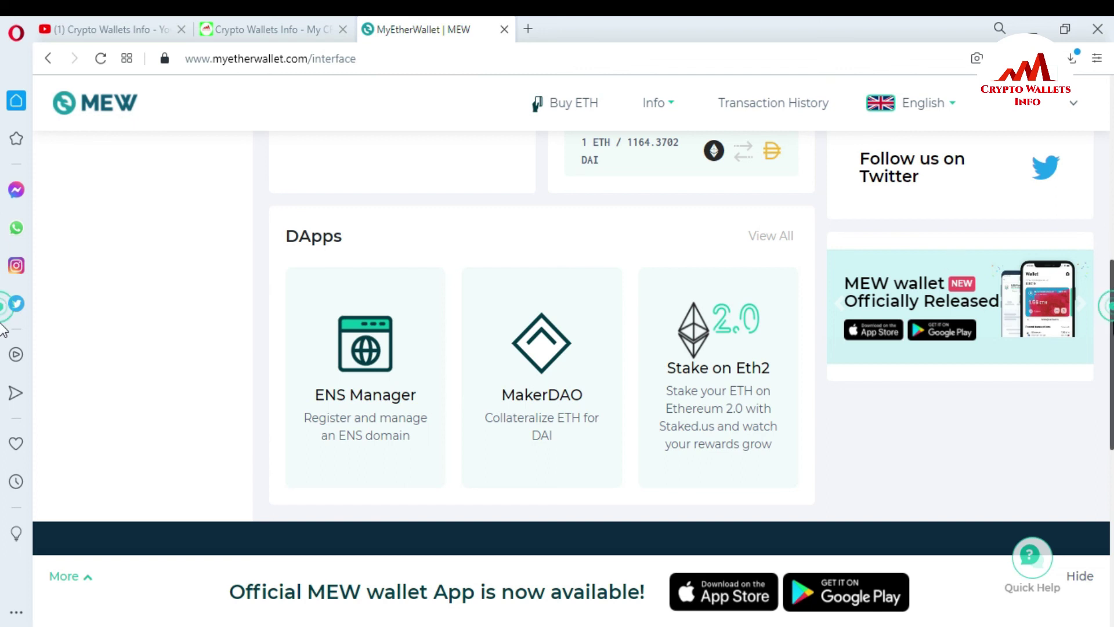
pyautogui.scroll(-3, 4, 337)
pyautogui.scroll(-3, 4, 383)
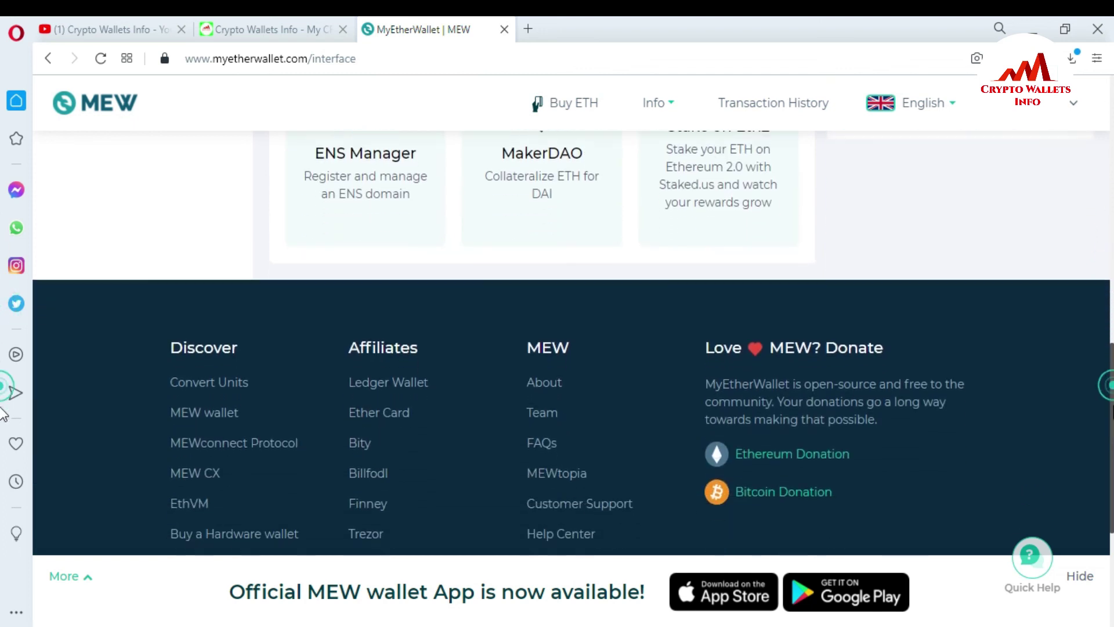
pyautogui.scroll(6, 3, 348)
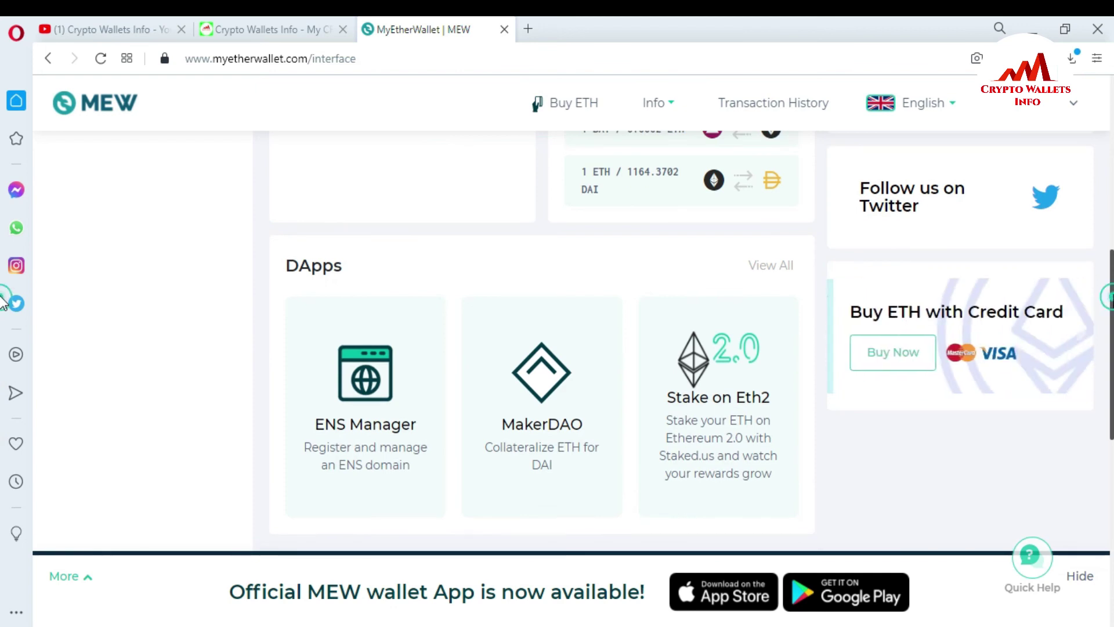
pyautogui.scroll(2, 3, 243)
pyautogui.scroll(7, 3, 192)
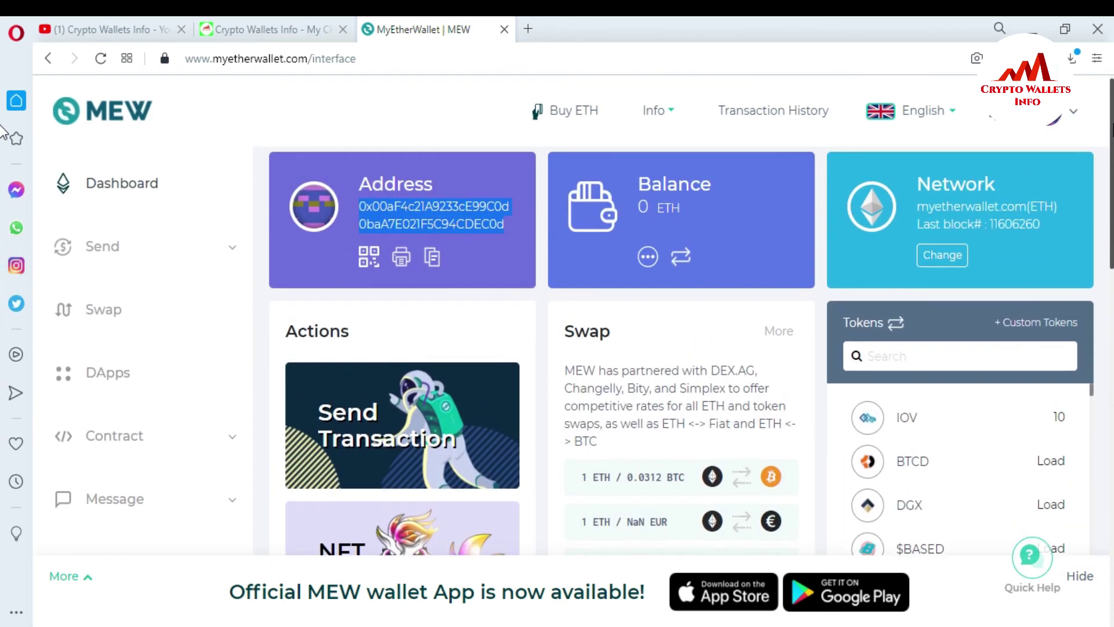